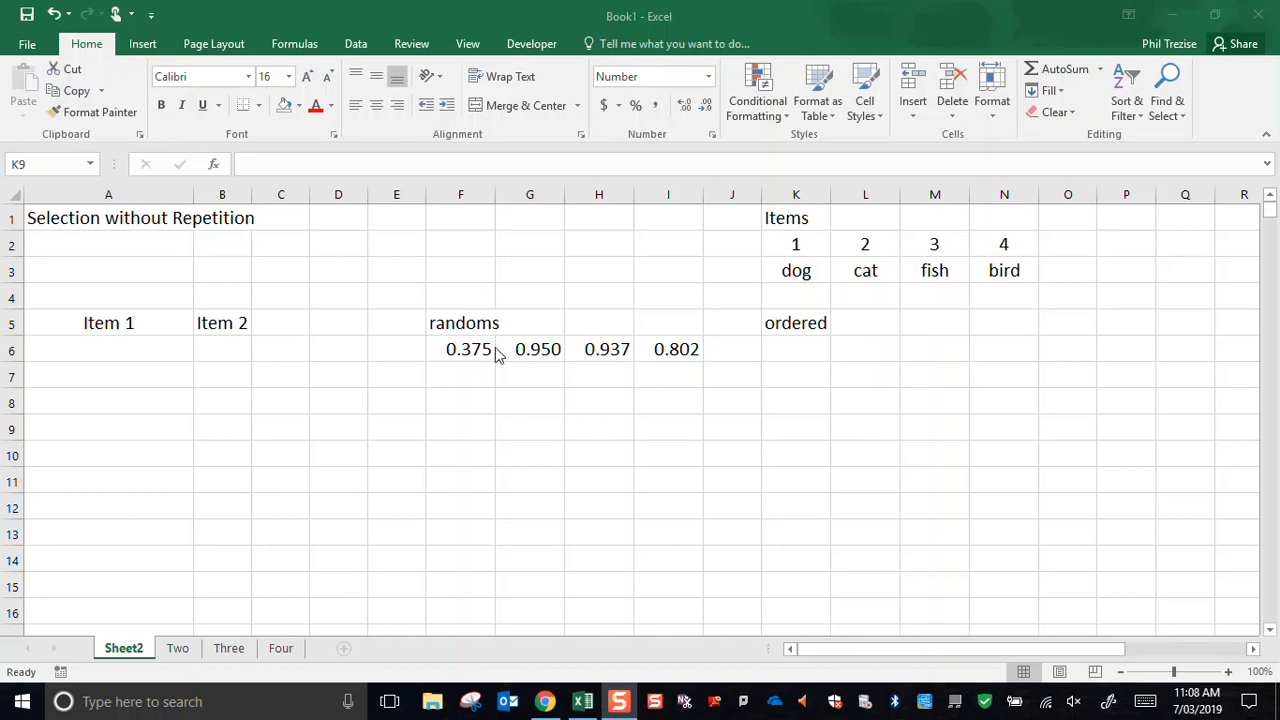
Step: Inspect the formulas behind the four random numbers in F6 through I6
click(468, 347)
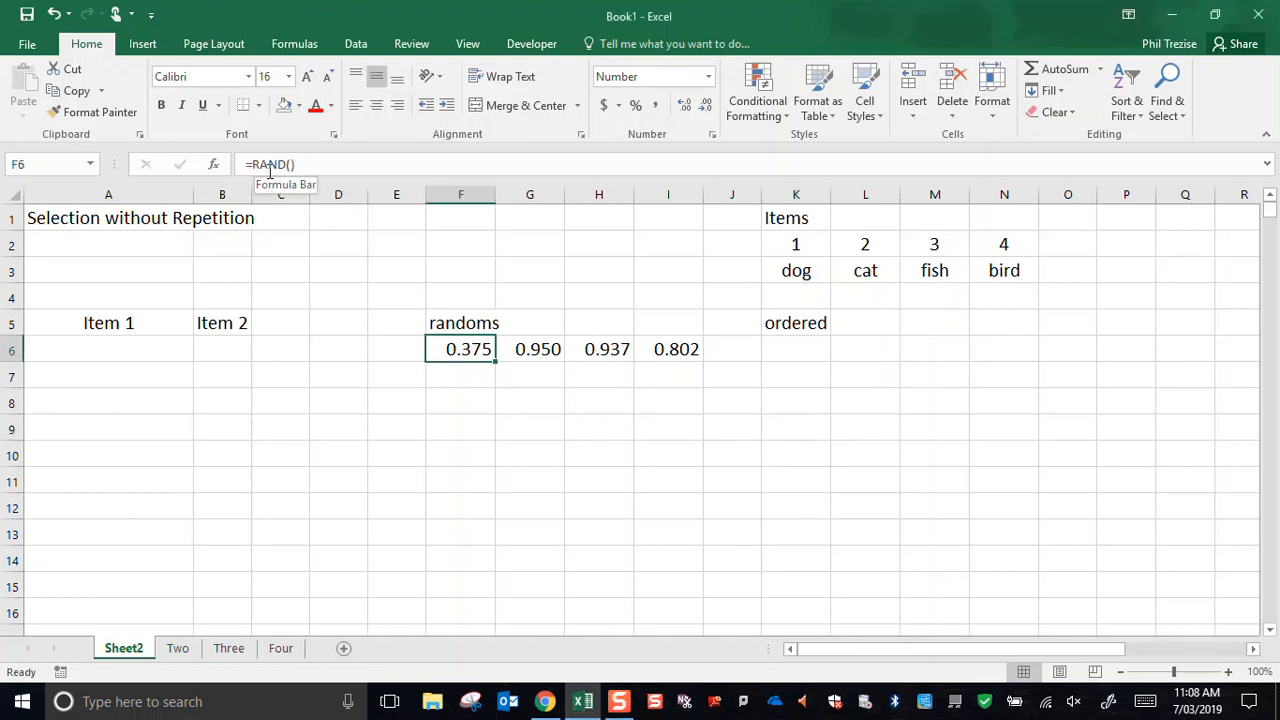
click(532, 350)
click(605, 357)
click(655, 351)
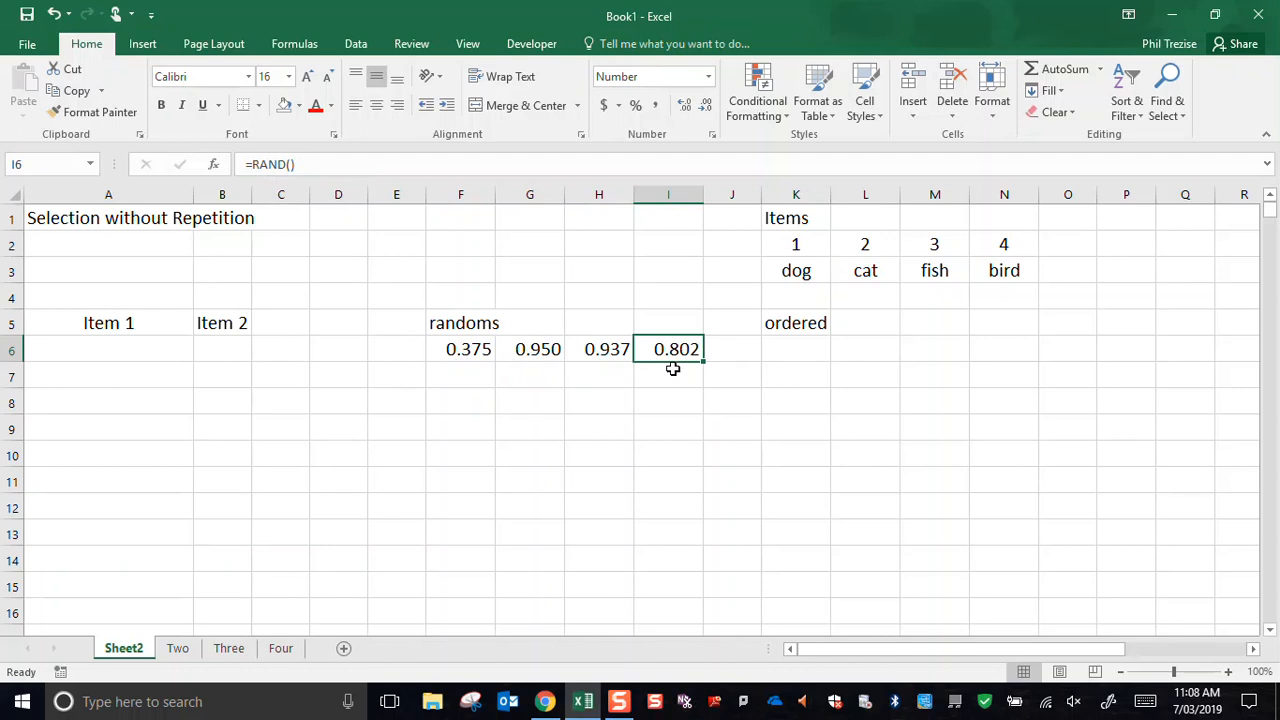
Step: Enter =SMALL($F6:$I6,K$2) in K6 under the ordered heading, locking the range's columns and the rank's row
click(791, 354)
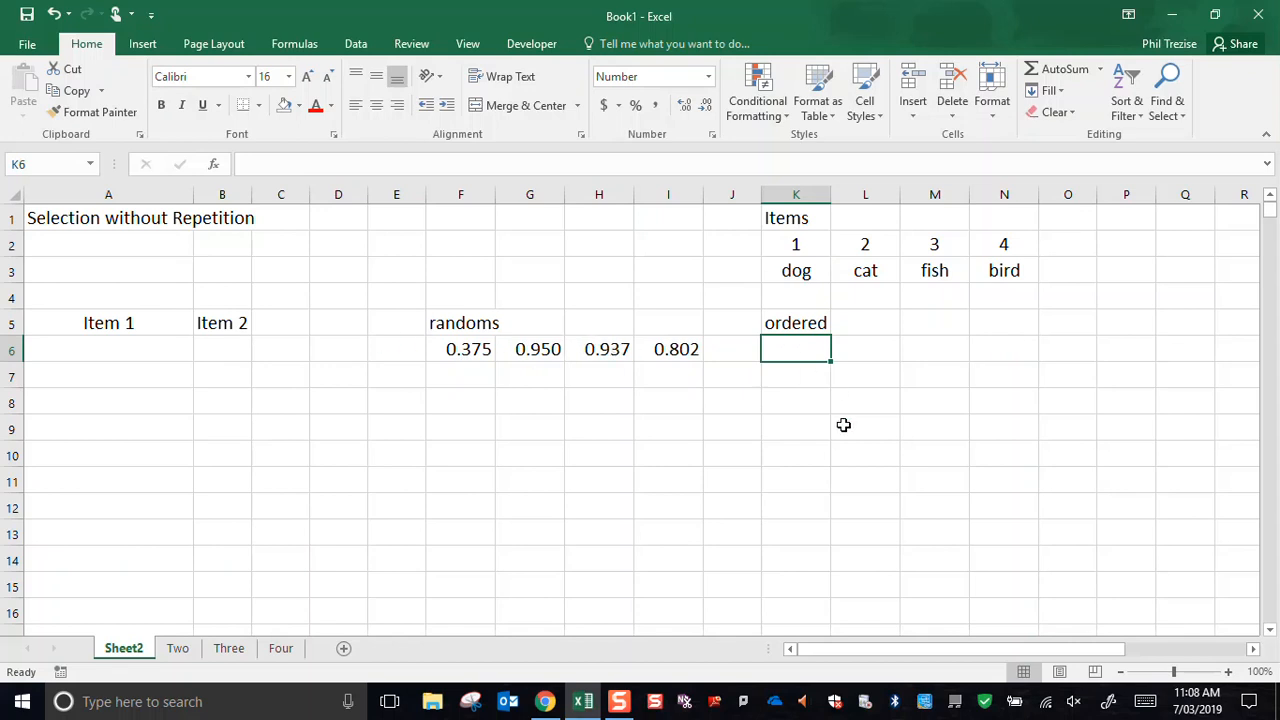
text(=sma)
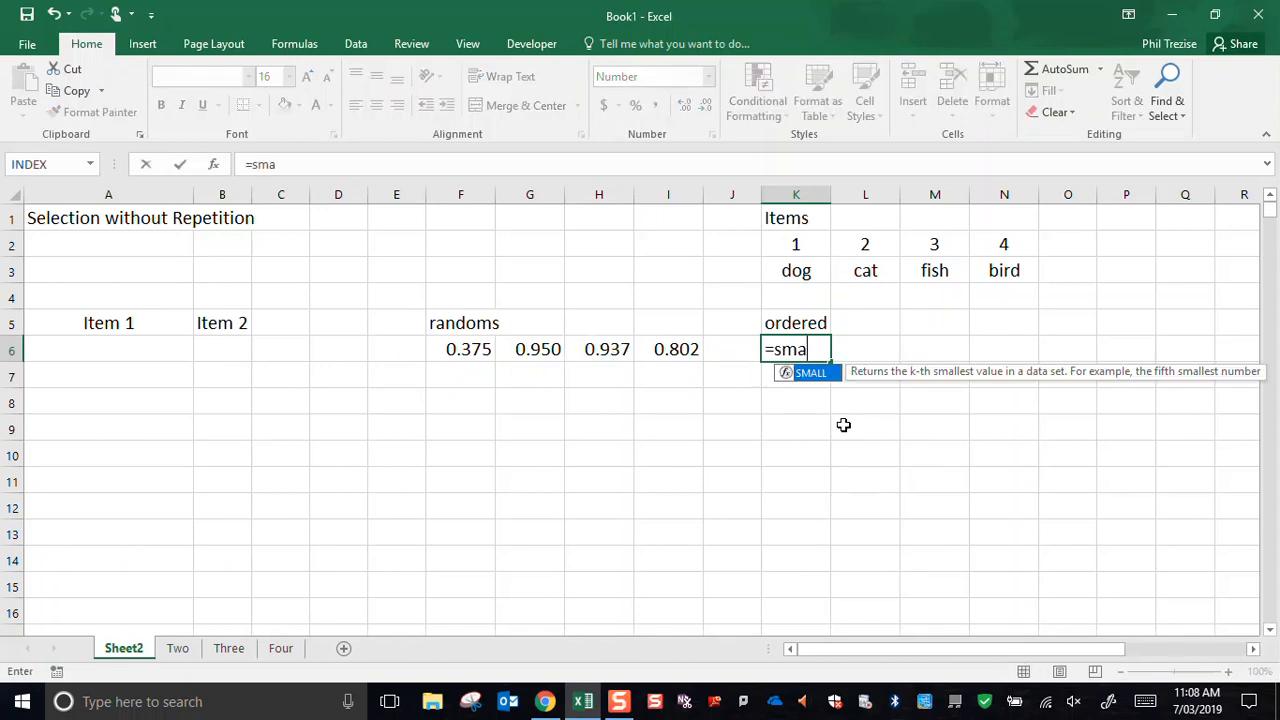
text(ll()
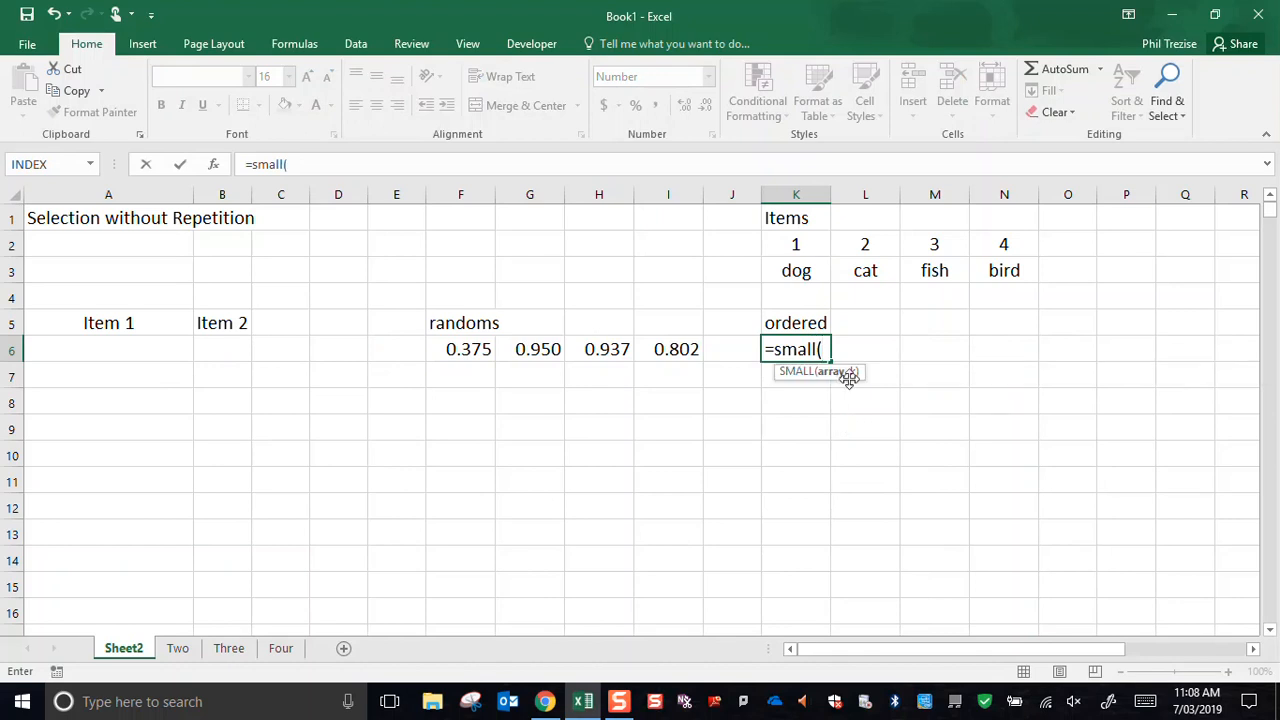
drag(470, 352, 660, 352)
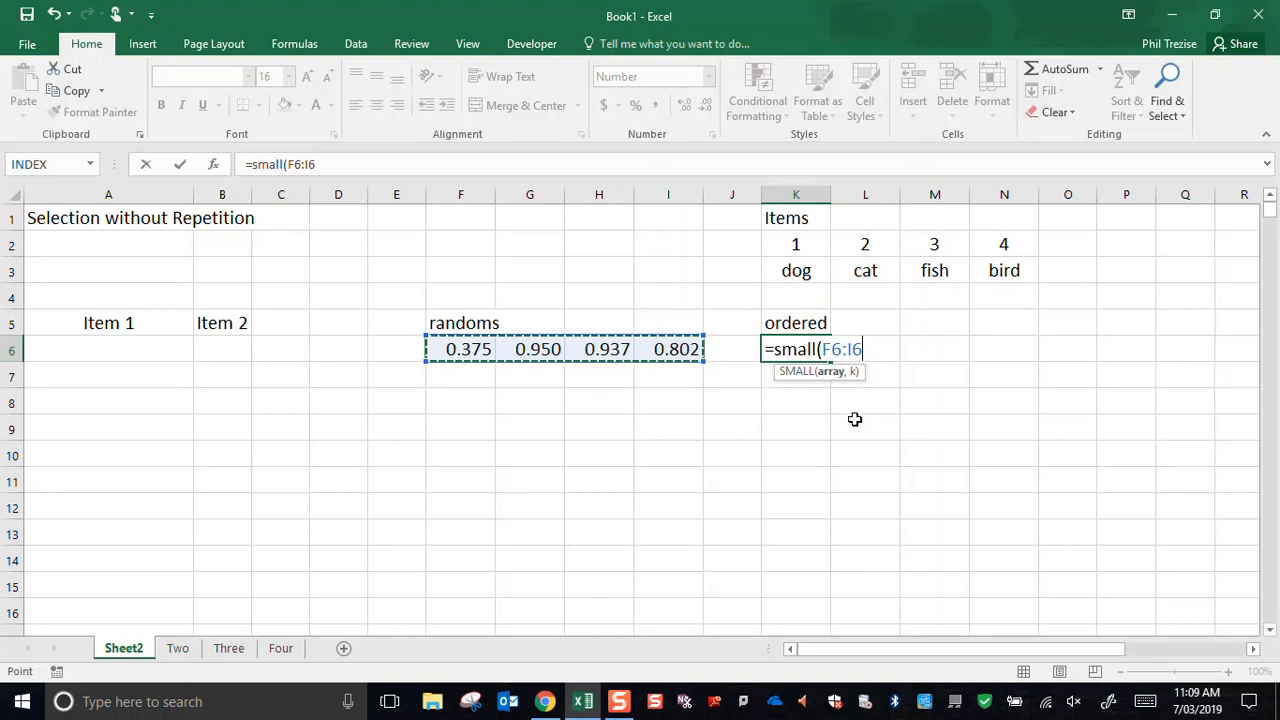
key(F4)
key(F4)
key(F4)
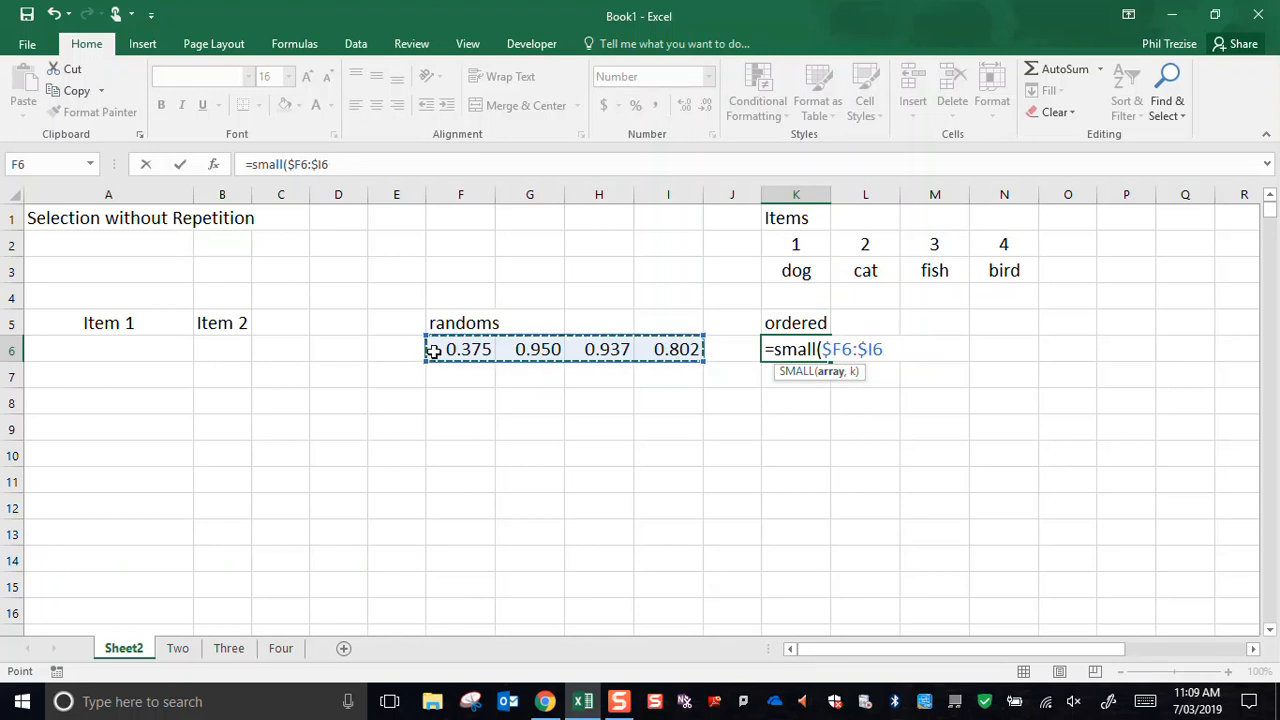
text(,)
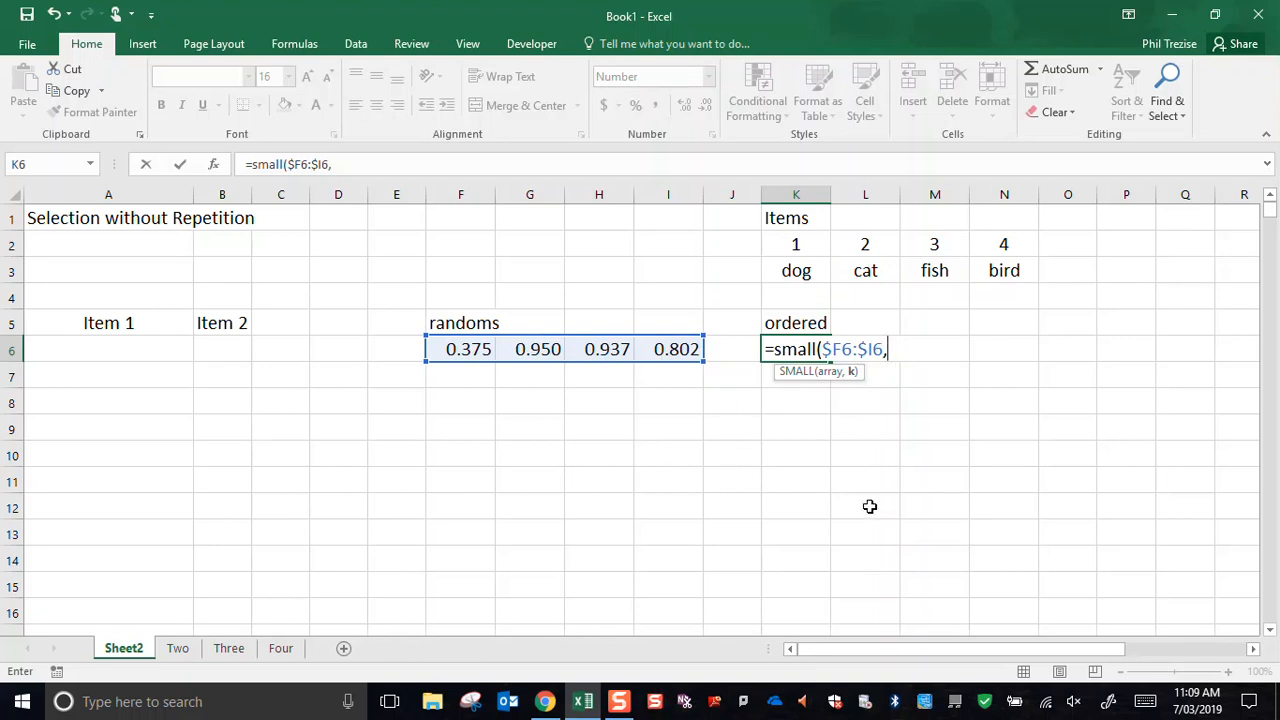
text(1)
key(BackSpace)
click(788, 243)
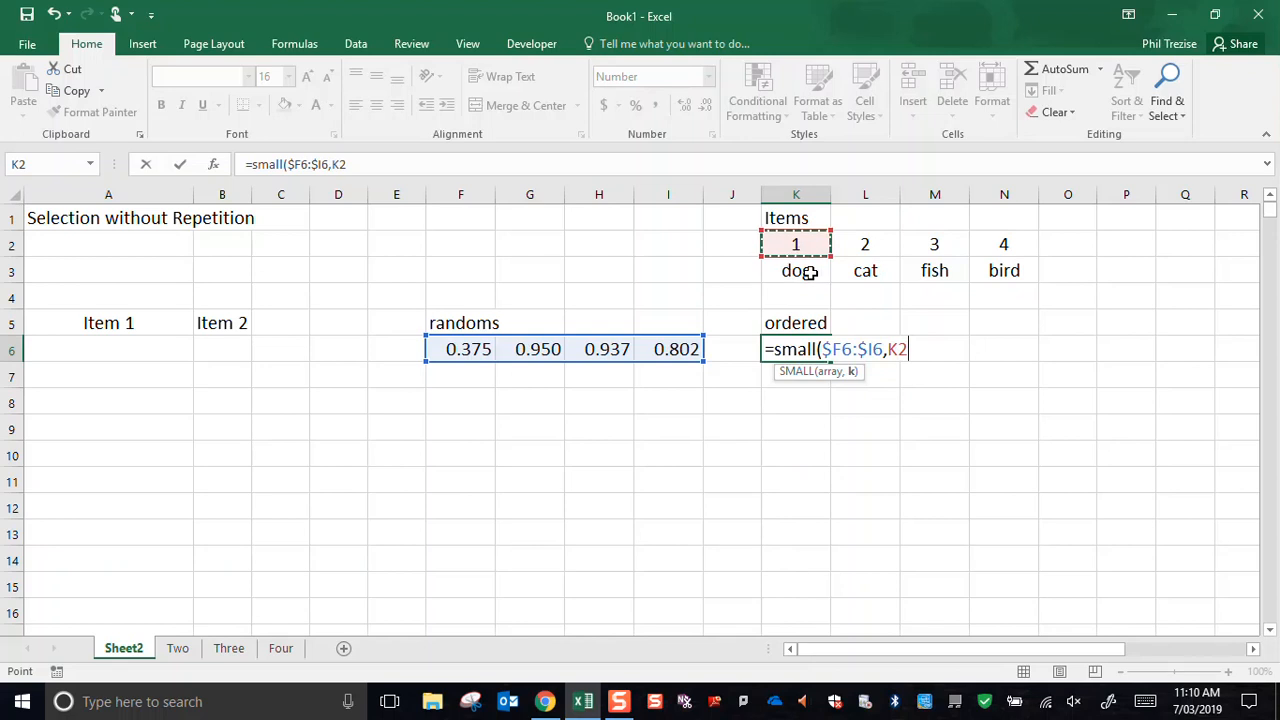
click(901, 350)
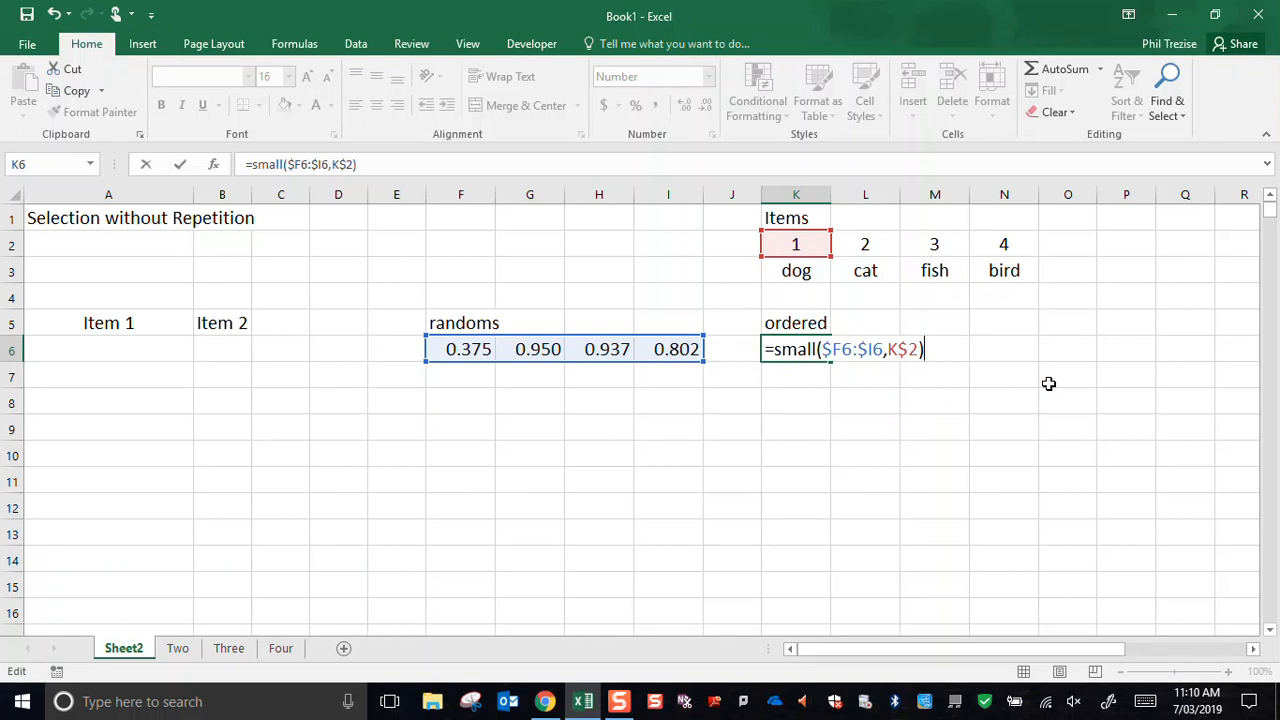
key(Return)
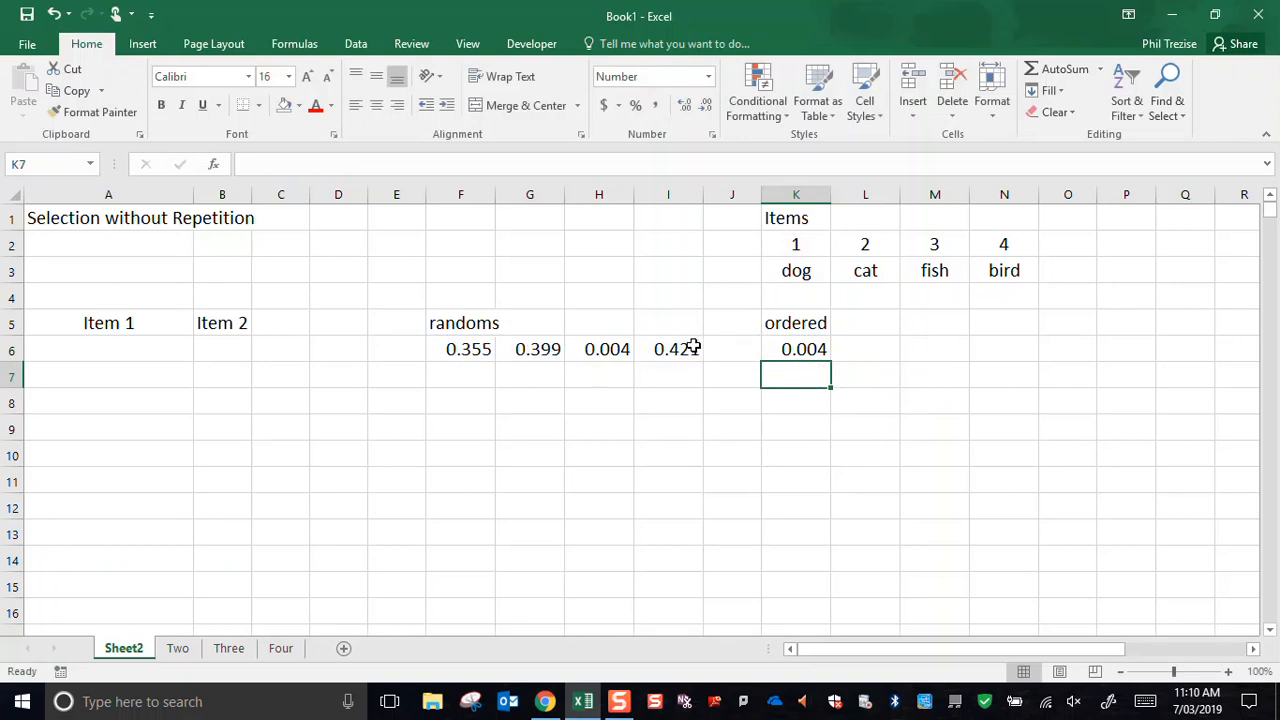
Step: Fill the K6 formula across to N6, and fill the randoms and ordered values in F6:N6 down to row 13
click(820, 355)
drag(829, 364, 1032, 362)
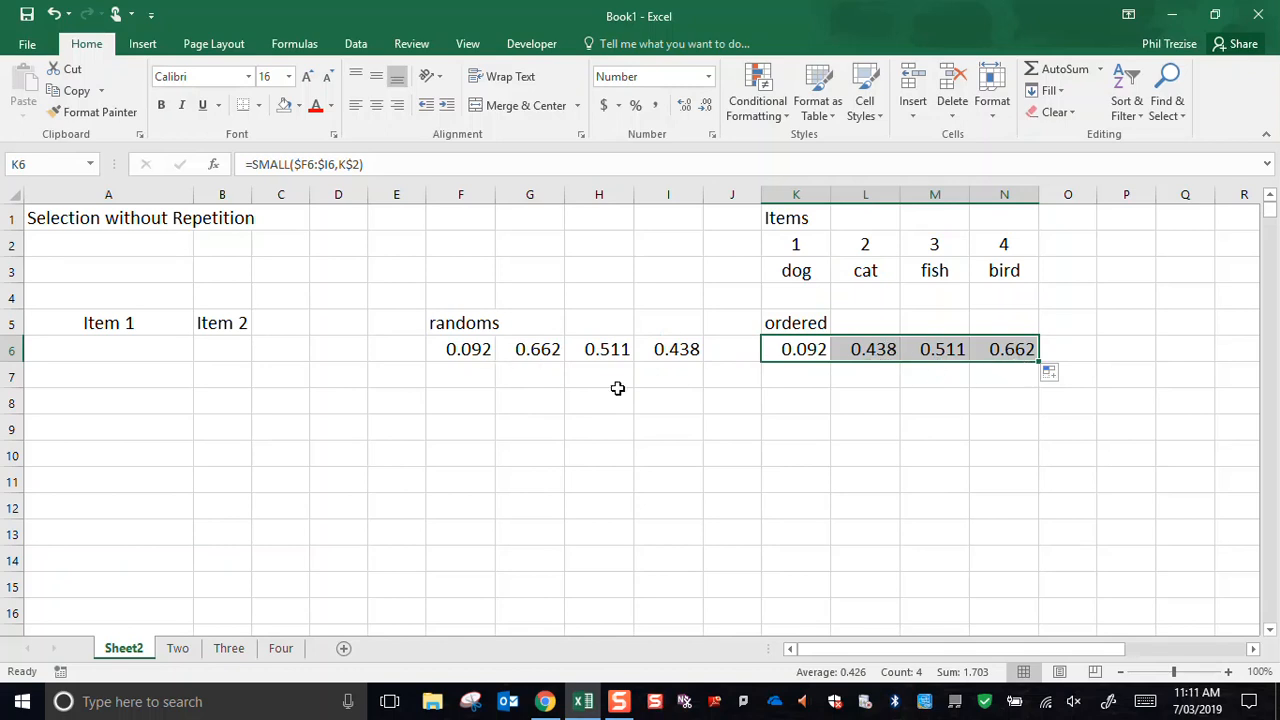
mouse_move(490, 356)
mouse_down()
mouse_move(469, 354)
mouse_move(826, 351)
mouse_move(1037, 366)
mouse_move(1022, 540)
mouse_up()
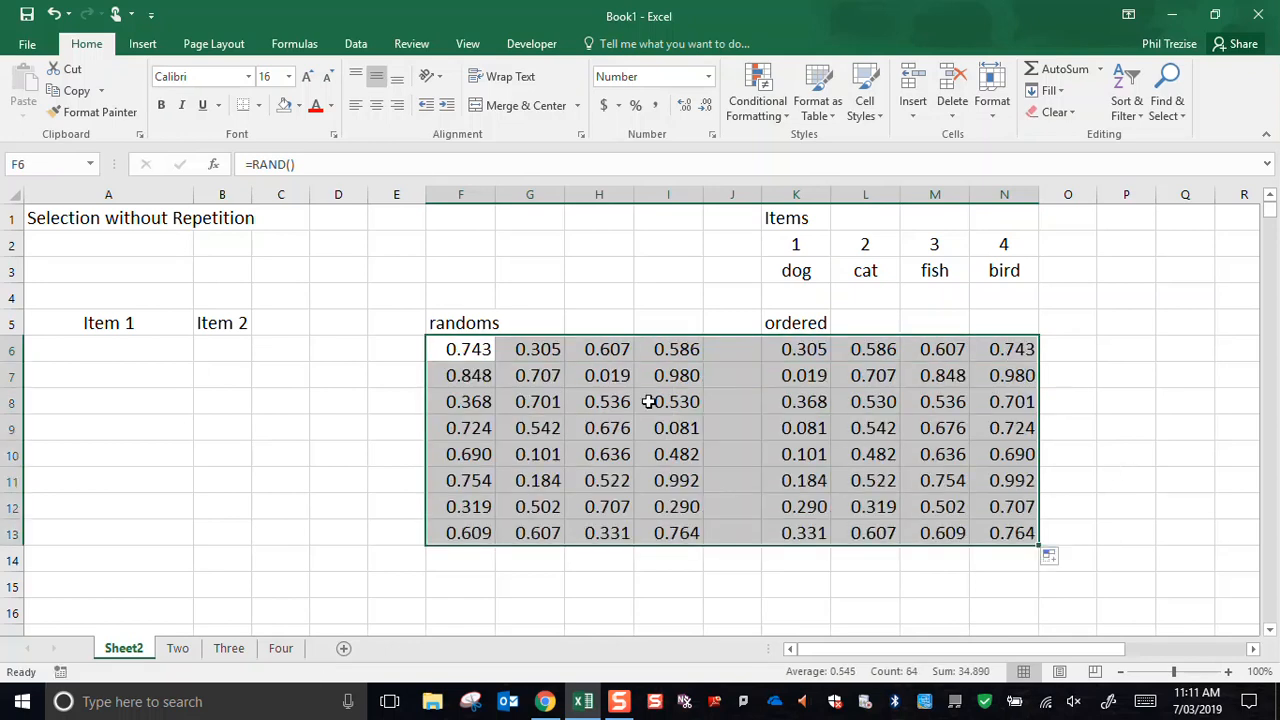
click(740, 400)
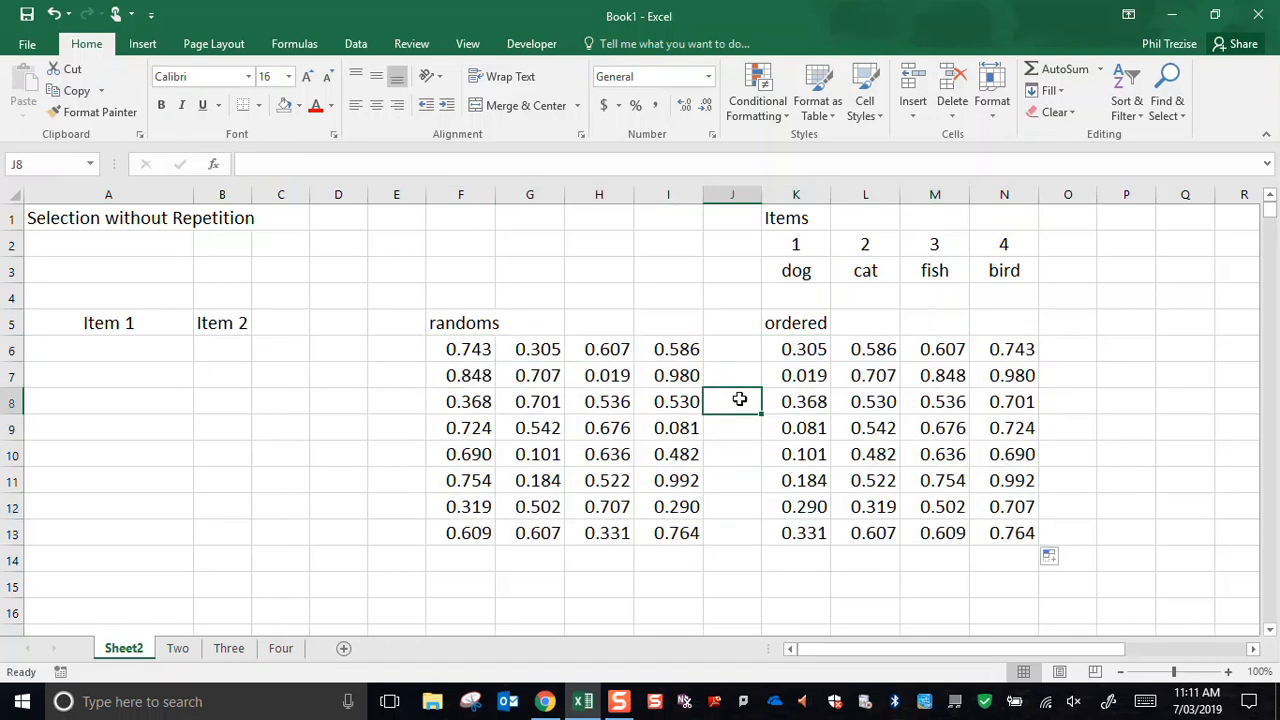
drag(809, 375, 1010, 376)
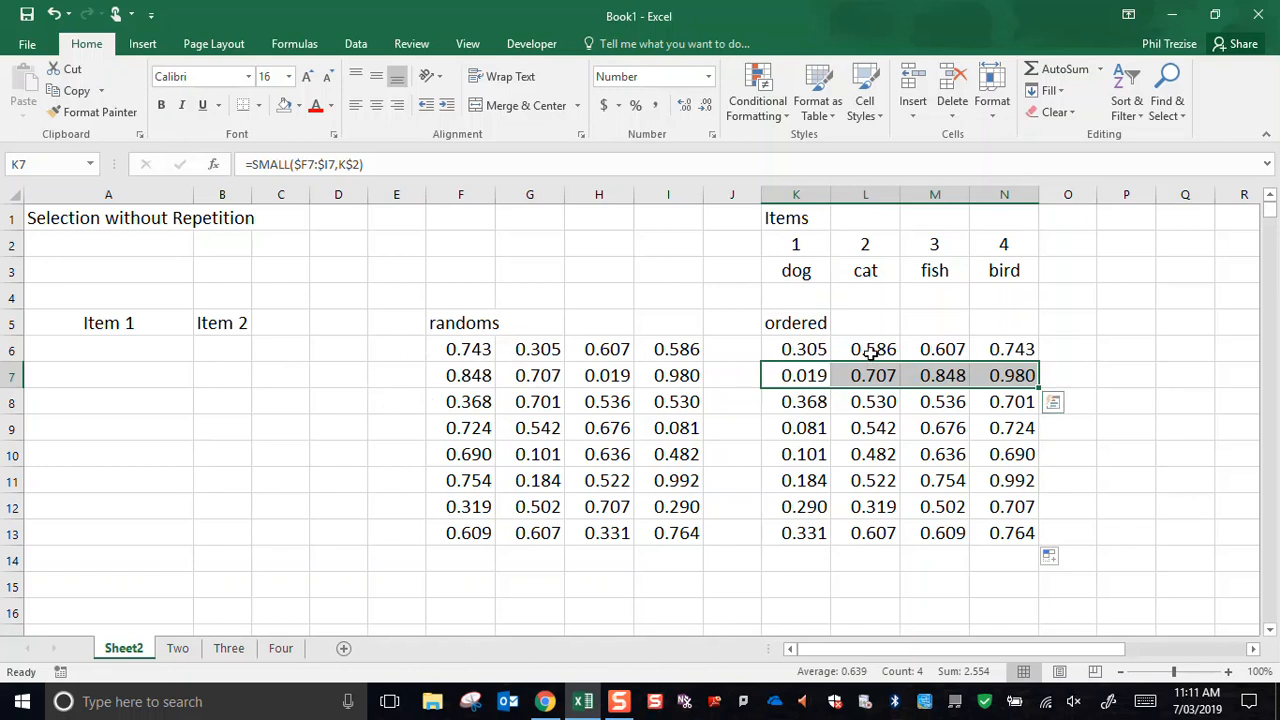
Step: Enter =MATCH(F6,K6:N6) in A6 under Item 1 and recalculate the sheet to test it
click(127, 348)
text(=match()
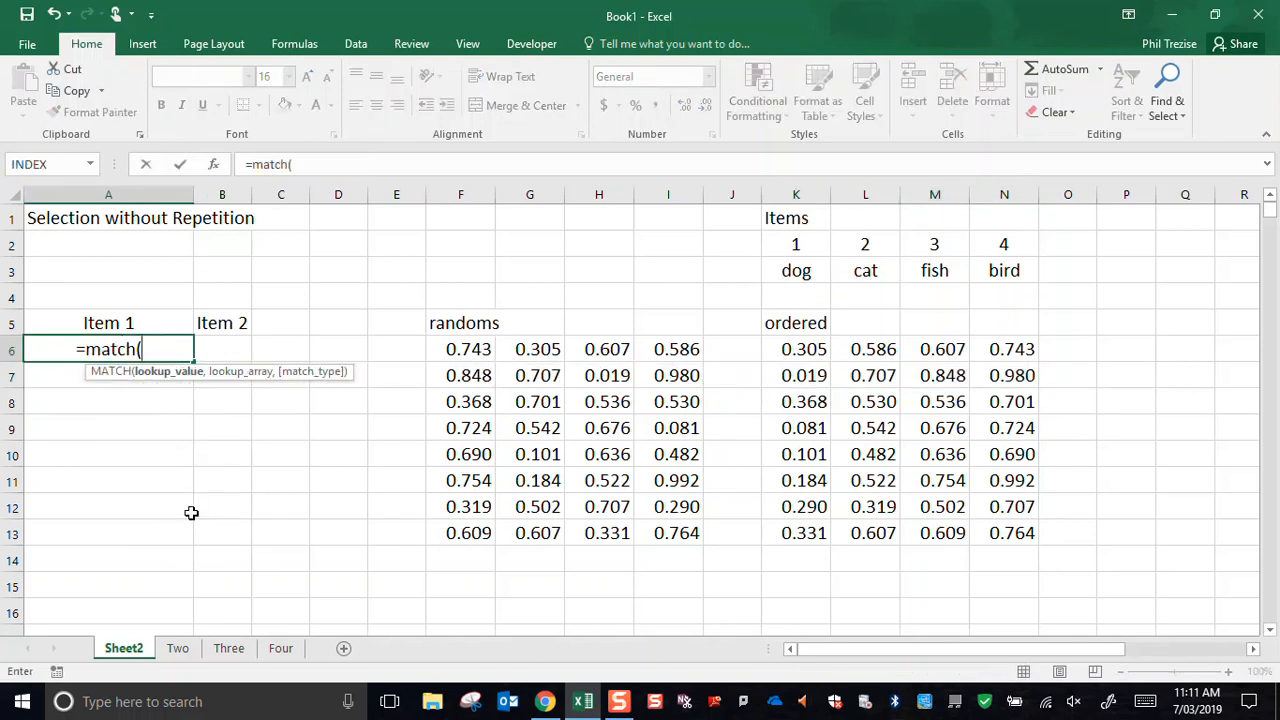
click(465, 354)
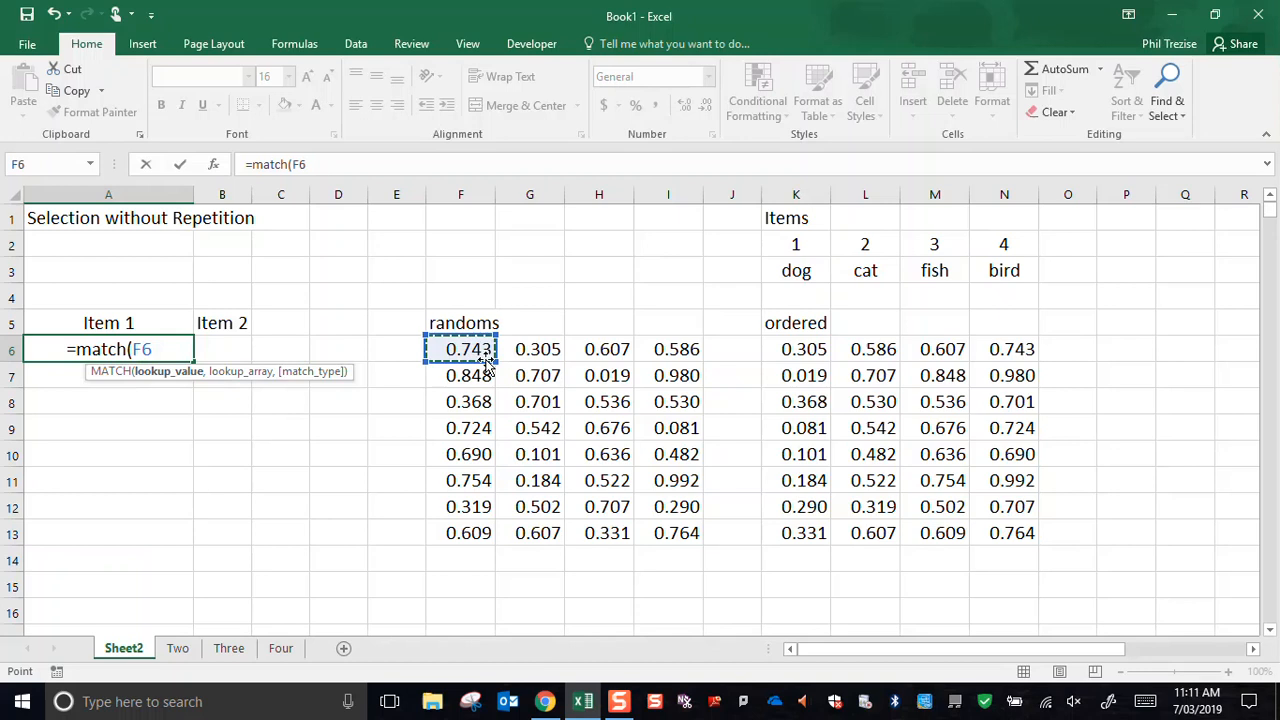
text(,)
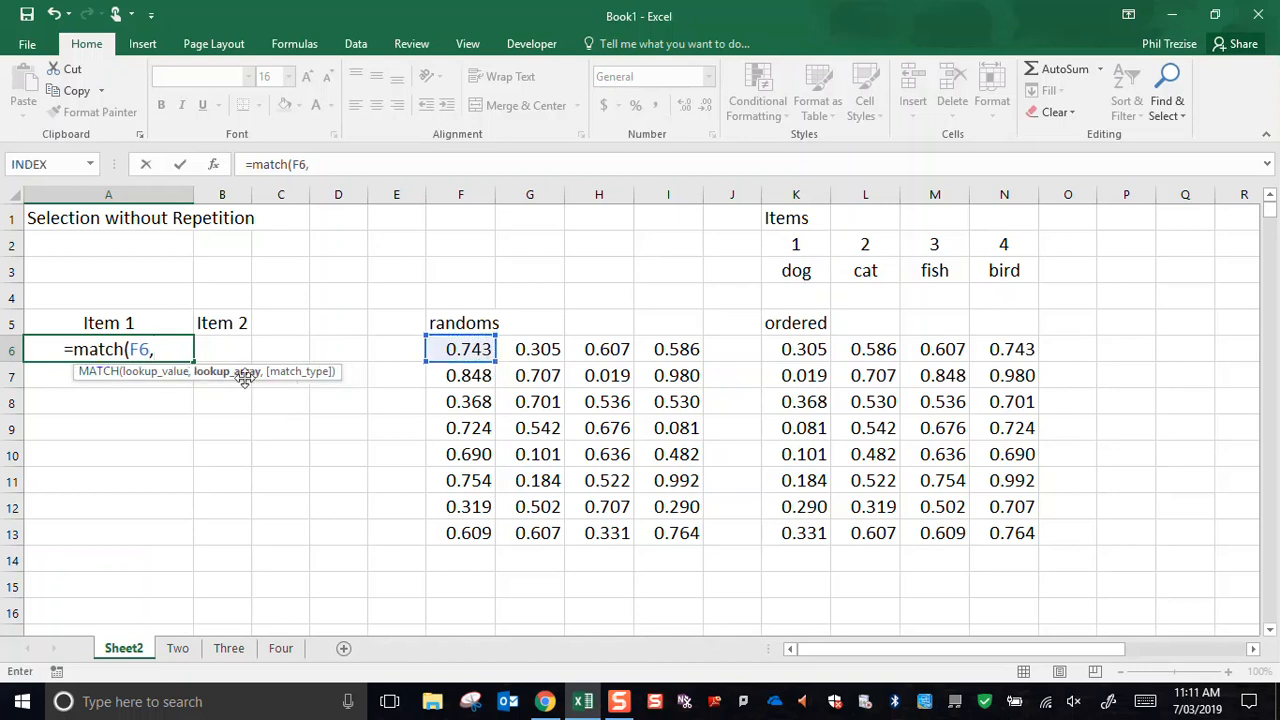
drag(808, 352, 1000, 349)
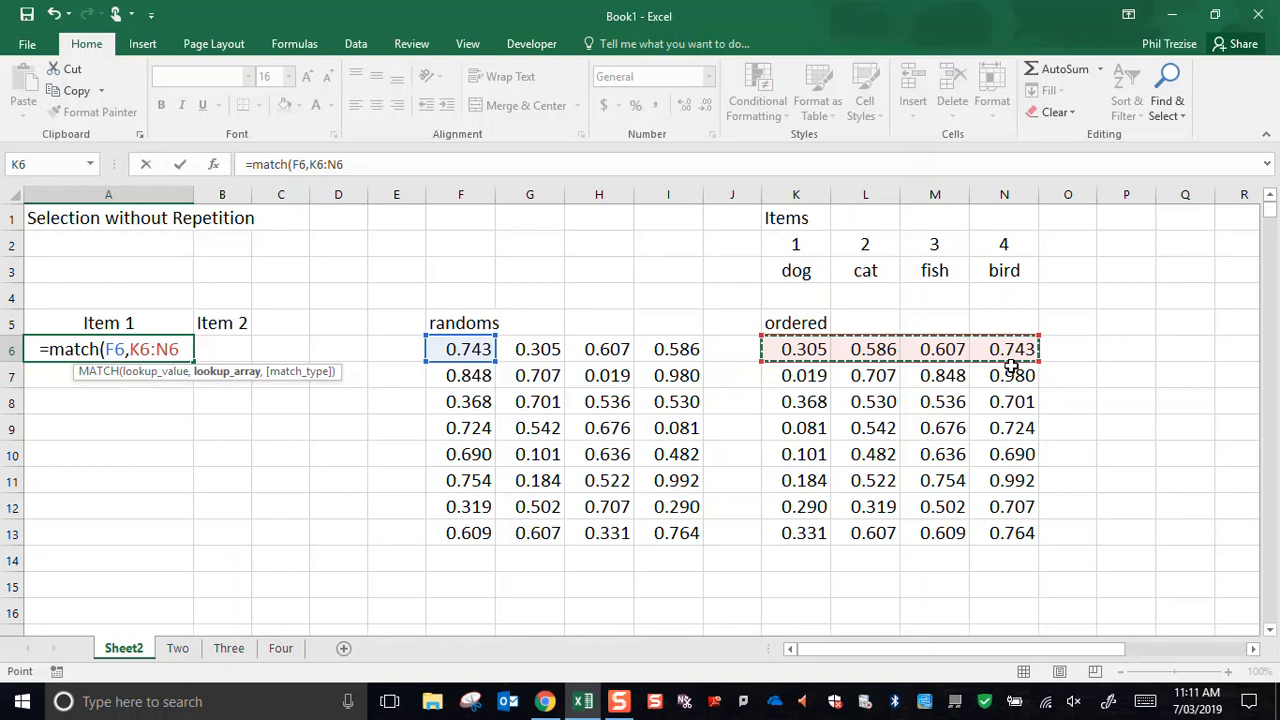
text())
key(Return)
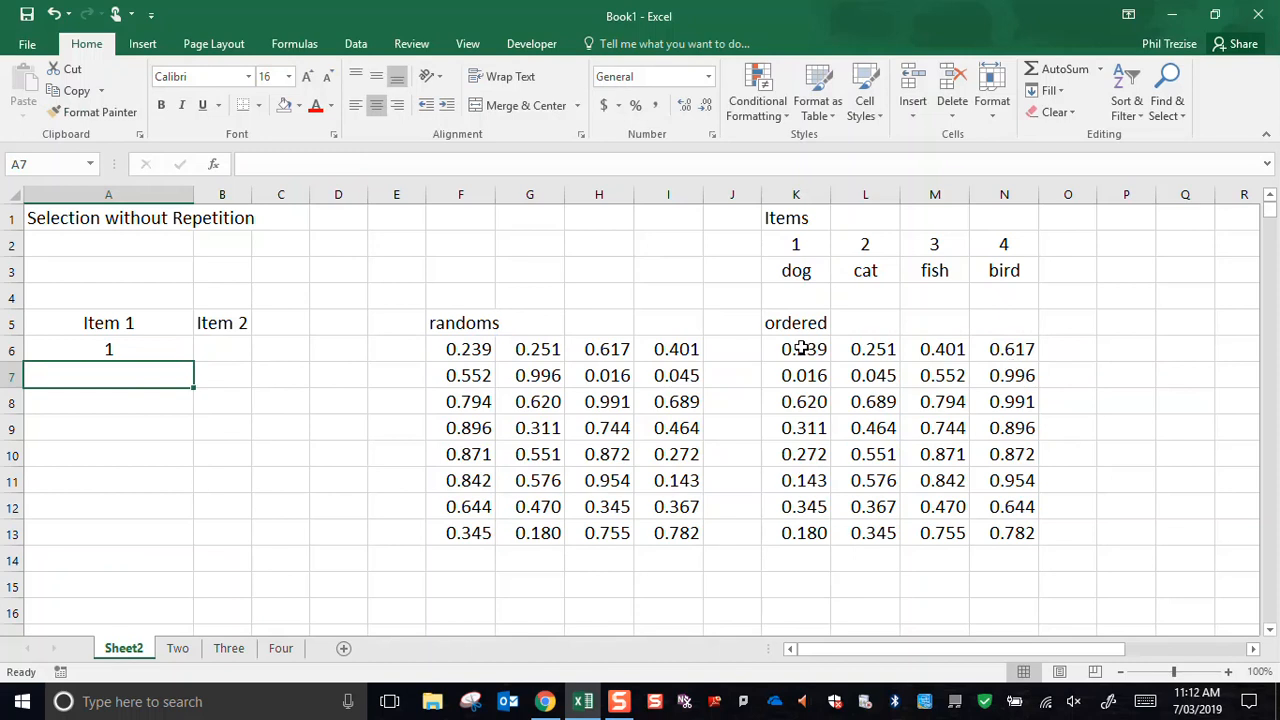
click(471, 345)
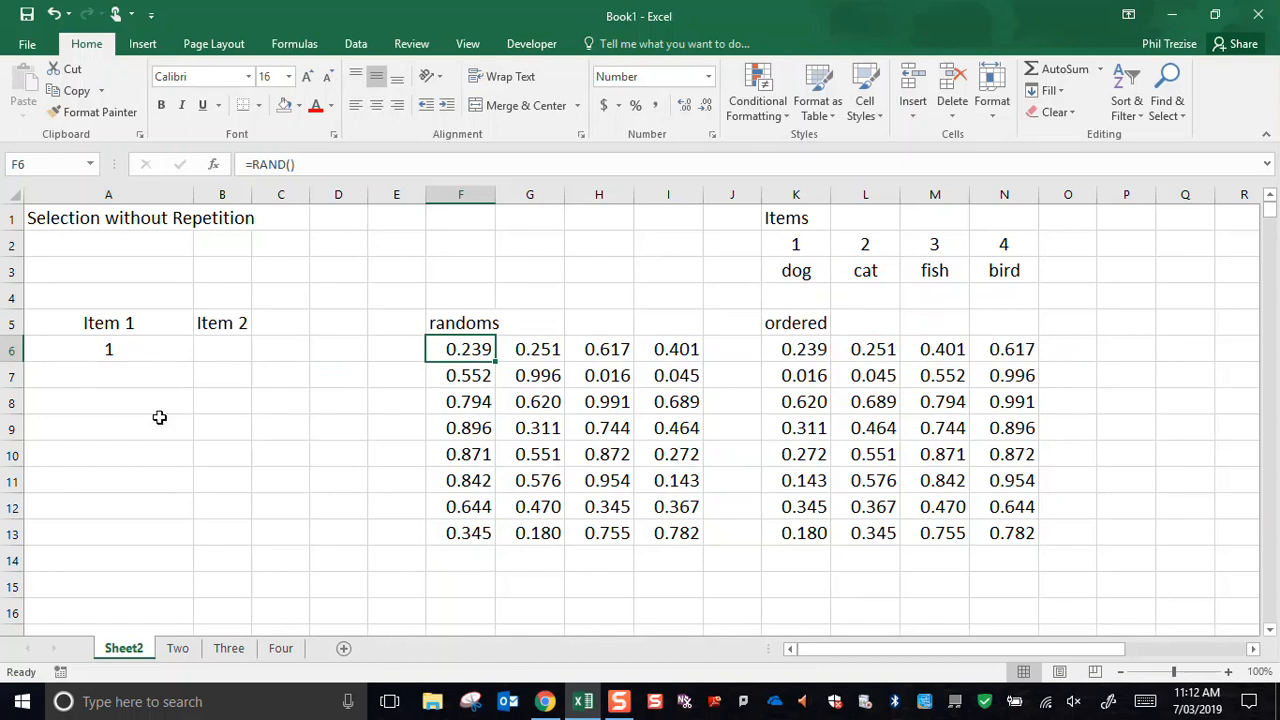
key(F9)
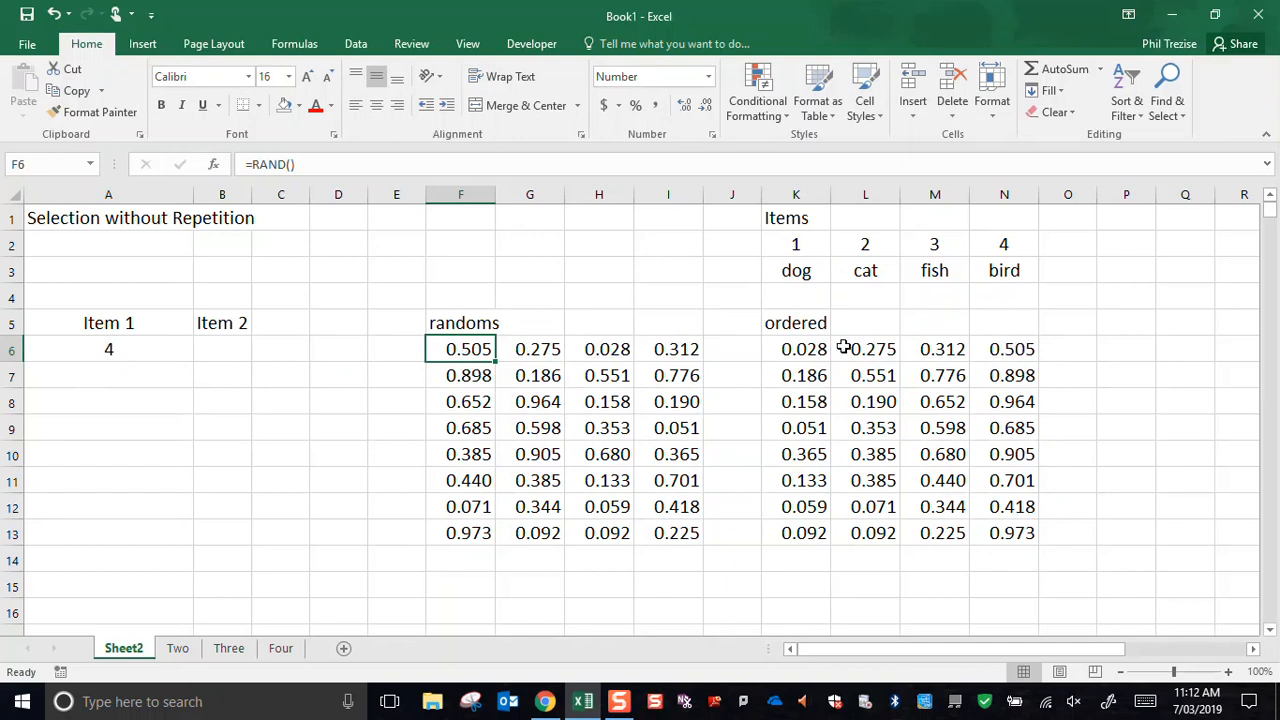
Step: Fill the Item 1 formula from A6 down to A13, leaving A14 cleared
click(140, 349)
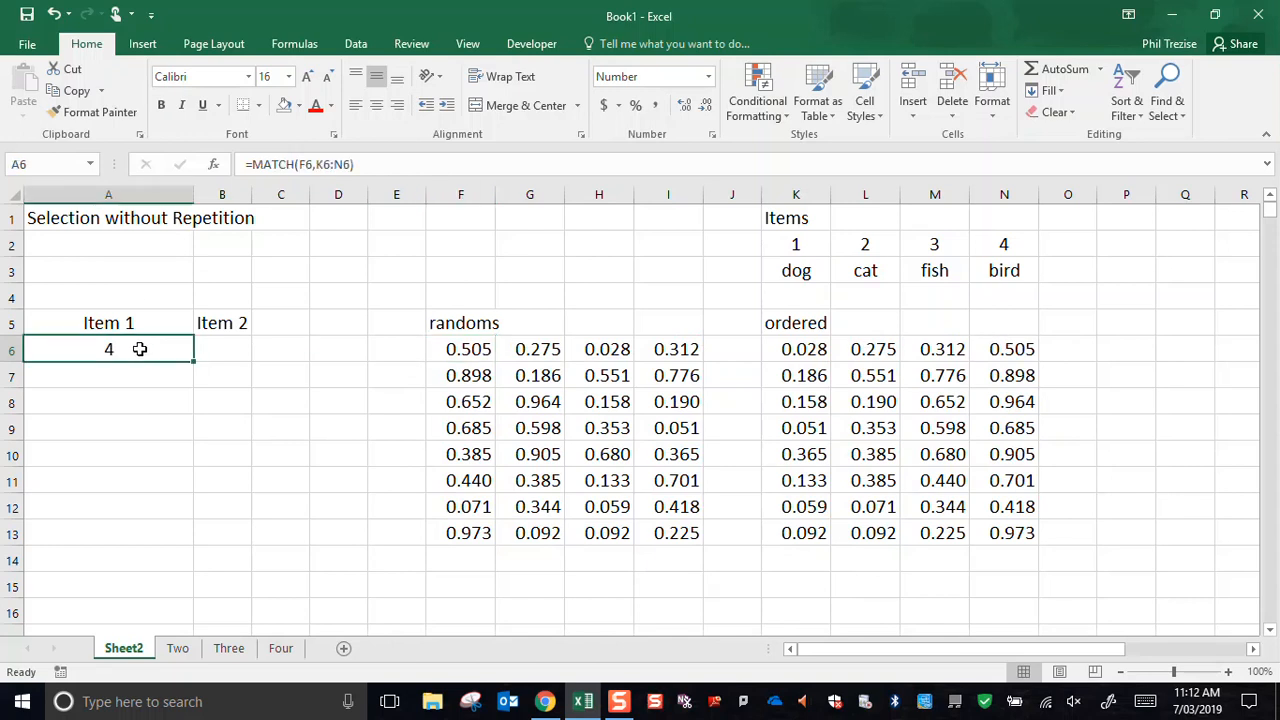
drag(194, 362, 192, 570)
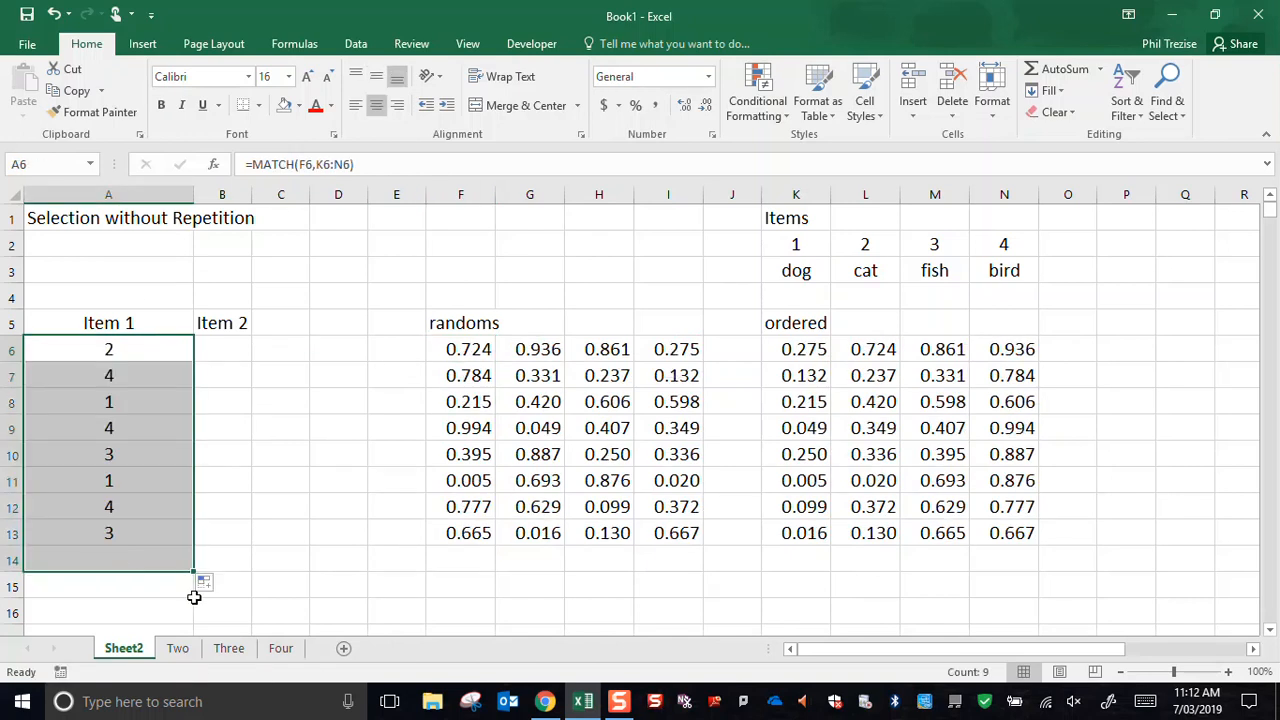
click(103, 560)
key(Delete)
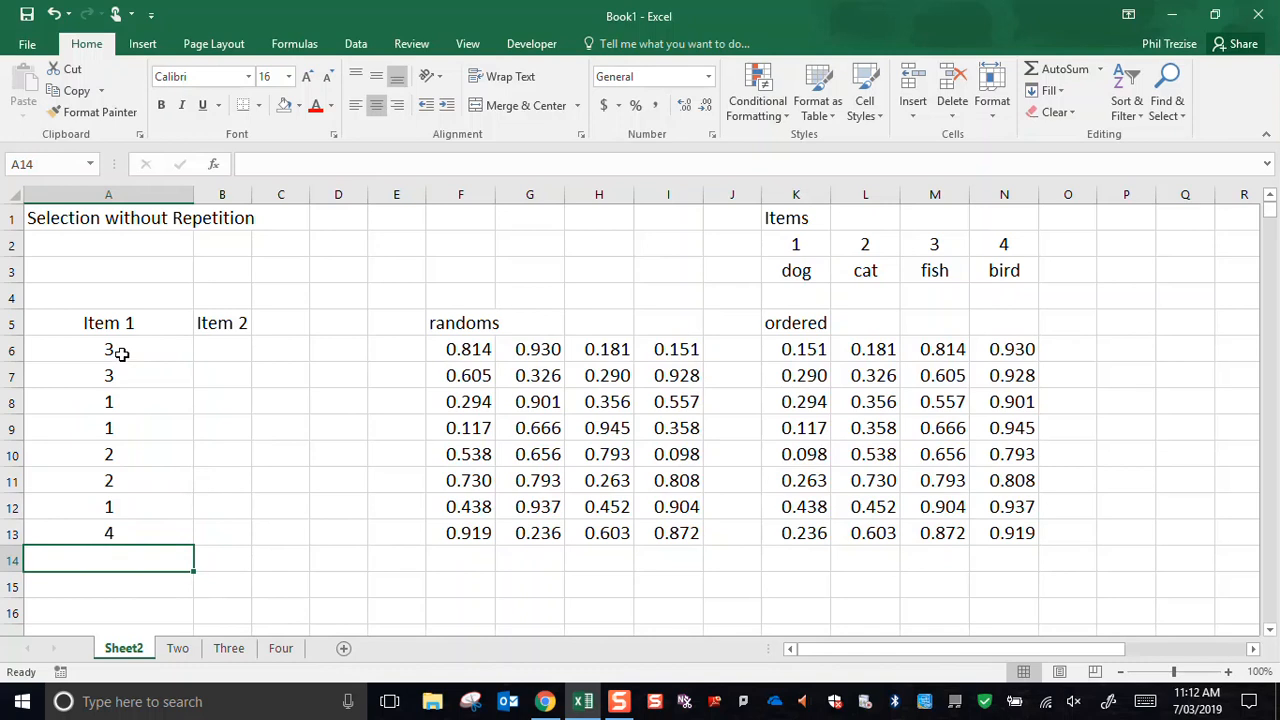
Step: Enter =MATCH(G6,K6:N6) in B6 under Item 2
click(214, 353)
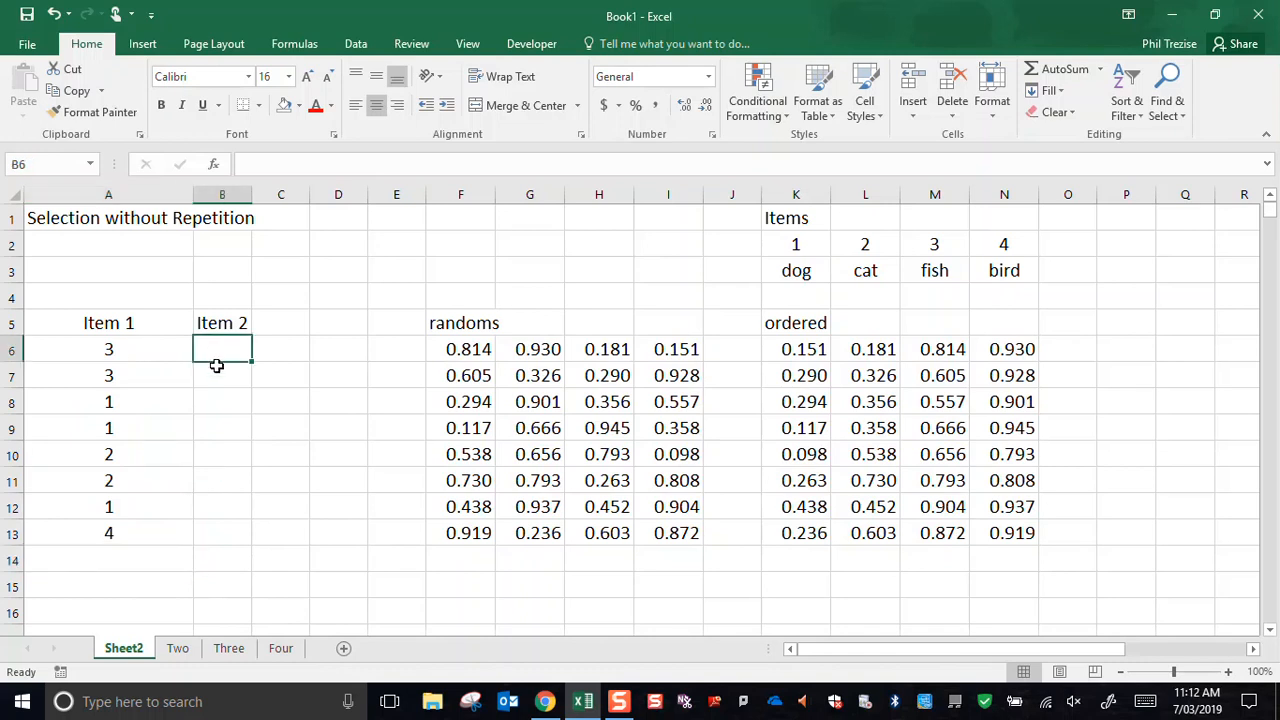
text(=mat)
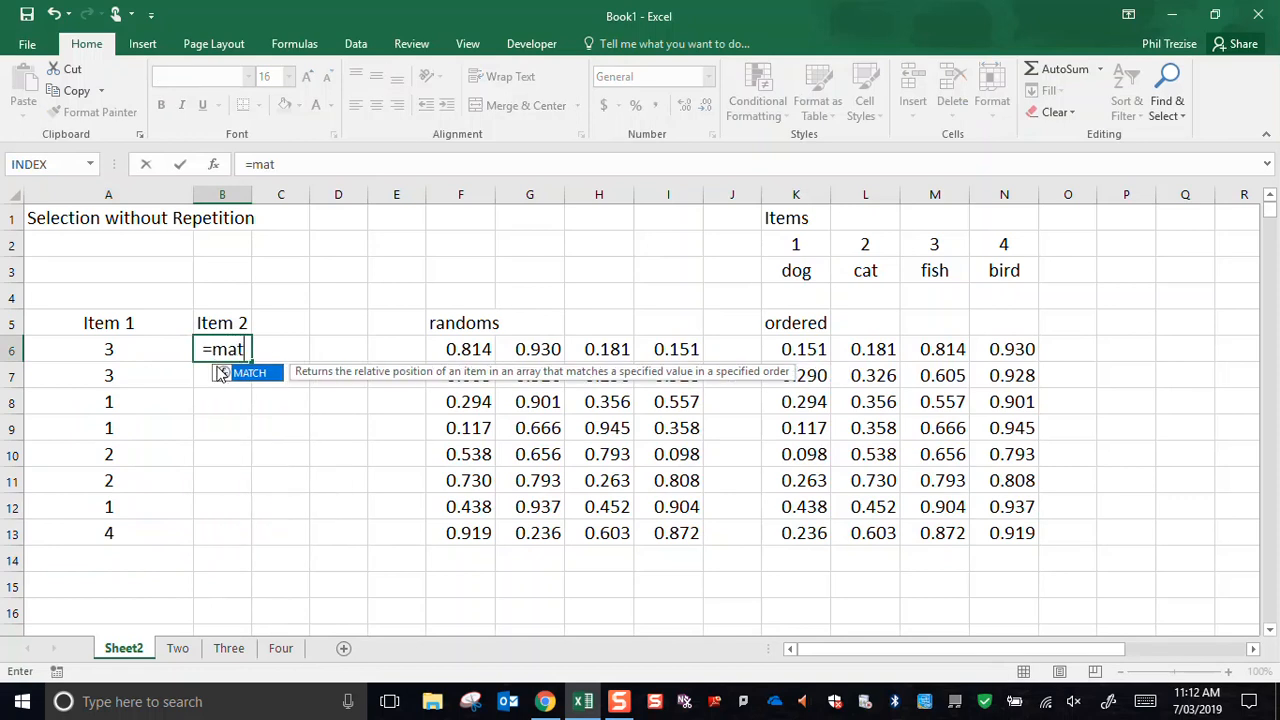
text(ch()
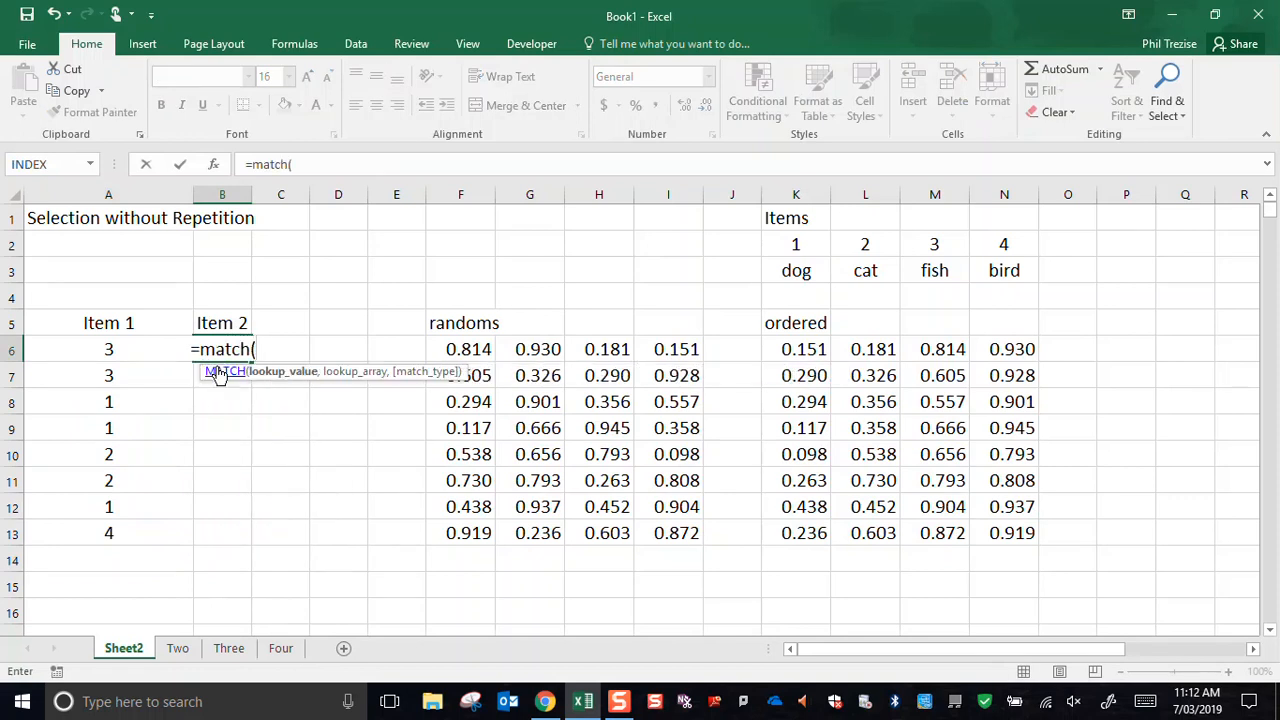
click(520, 354)
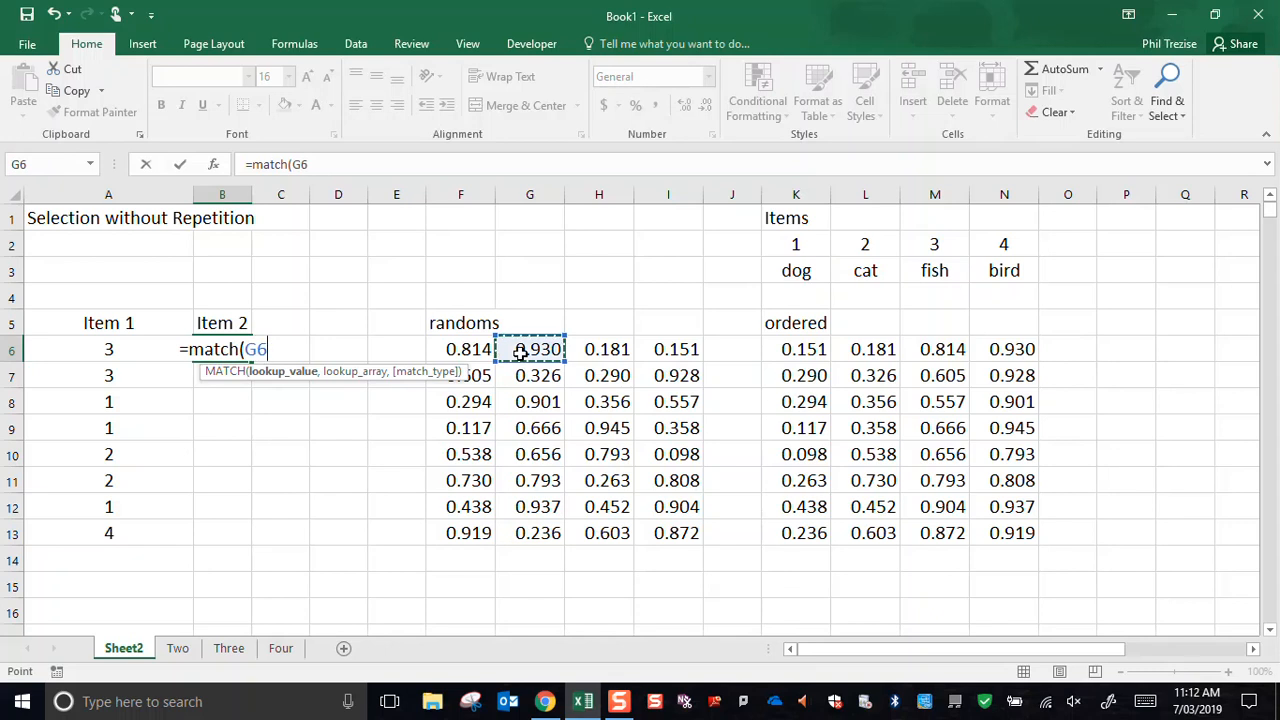
text(,)
drag(795, 350, 1012, 350)
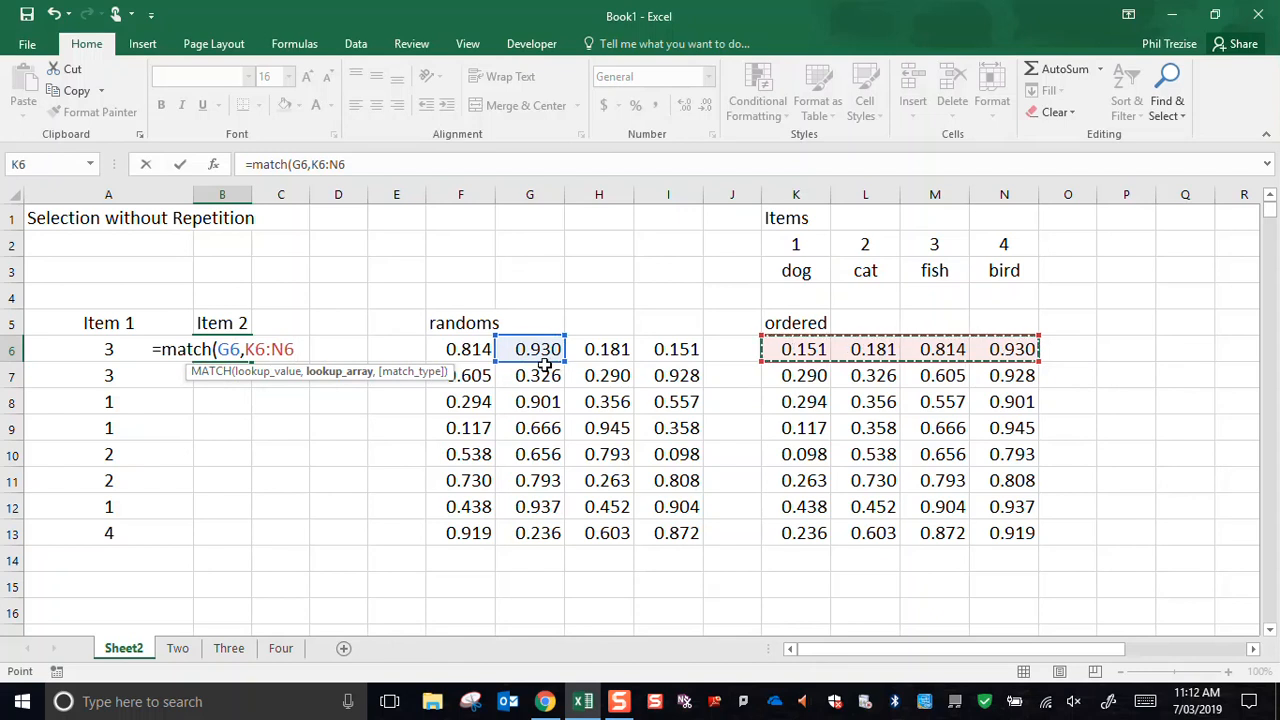
text())
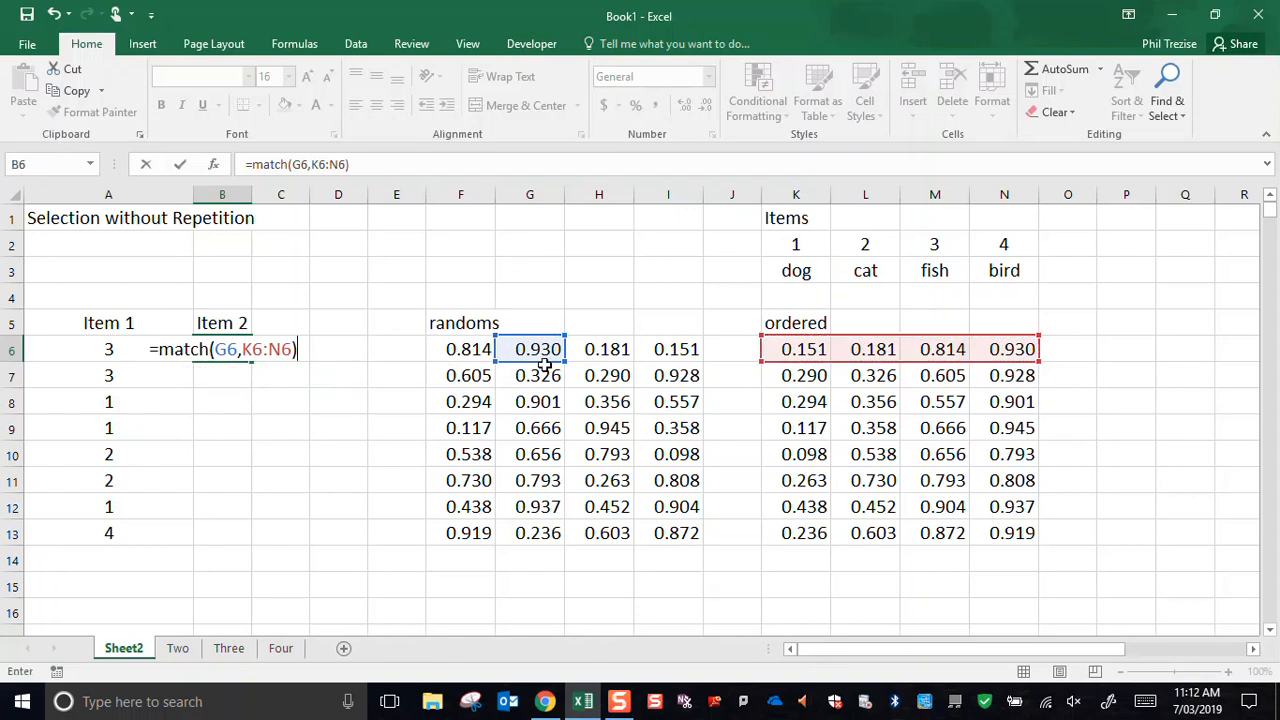
key(Return)
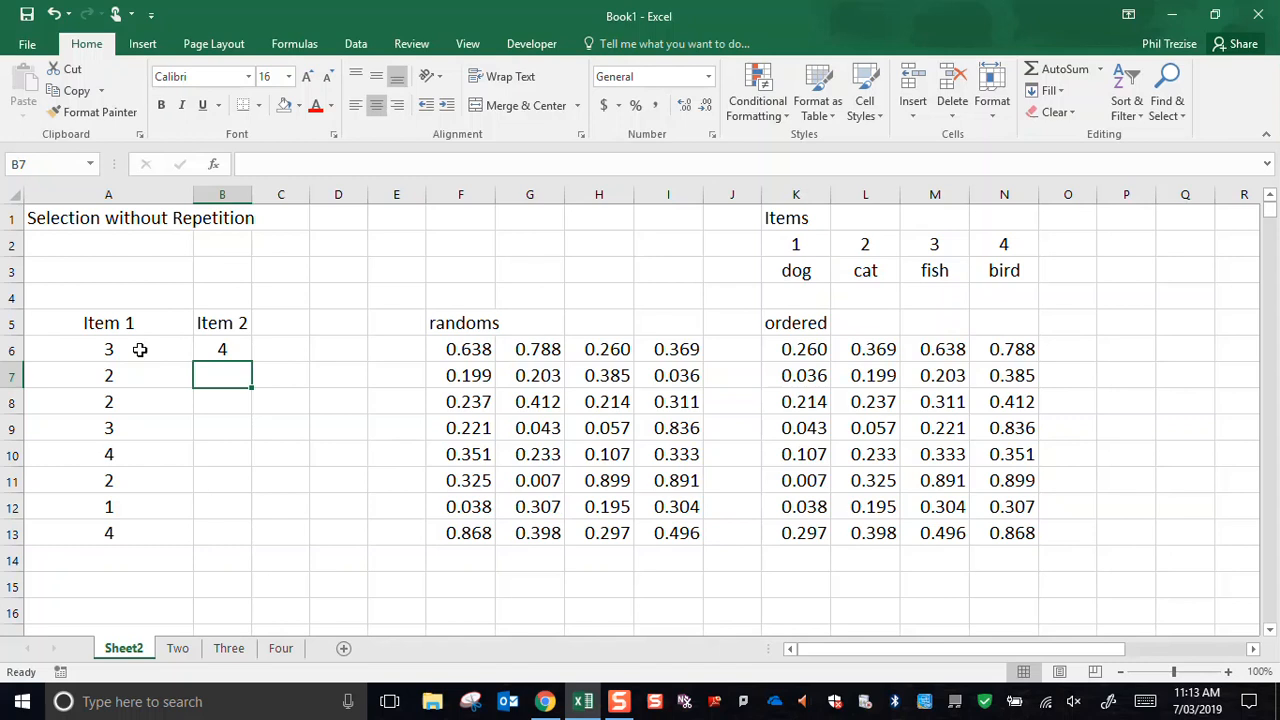
Step: Fill the Item 2 formula from B6 down to B13
click(224, 348)
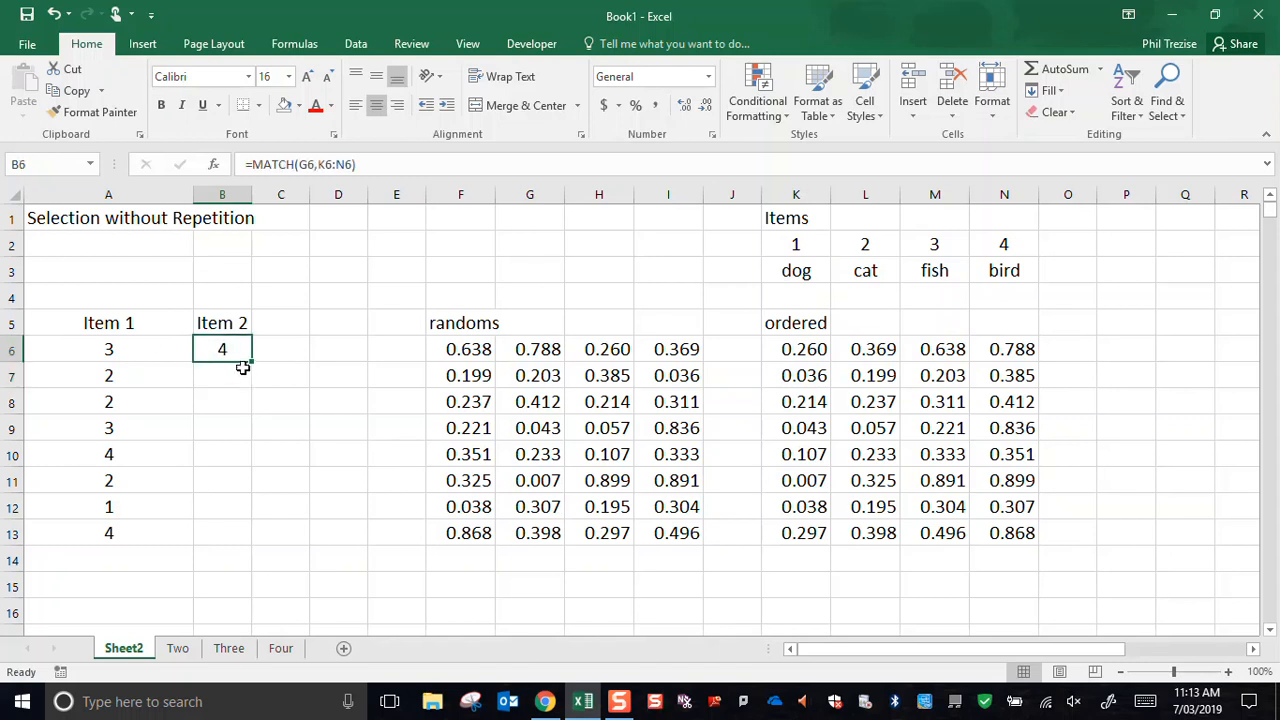
drag(255, 366, 243, 540)
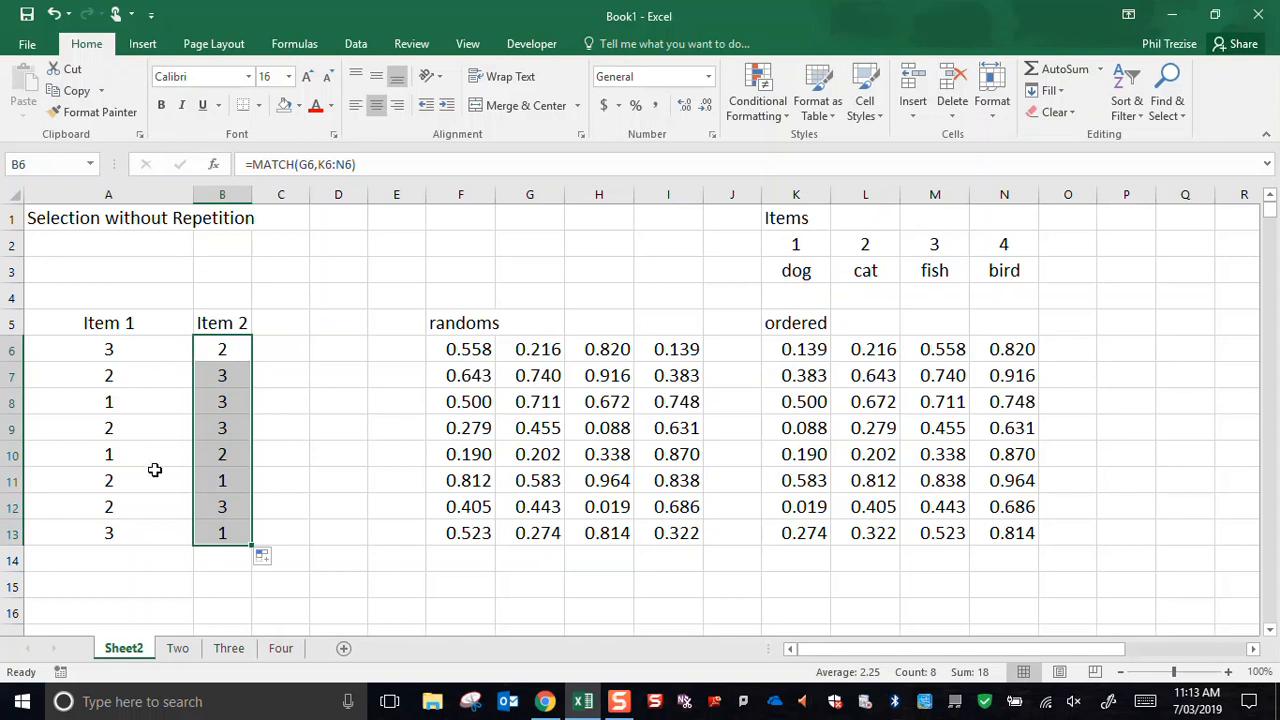
click(123, 354)
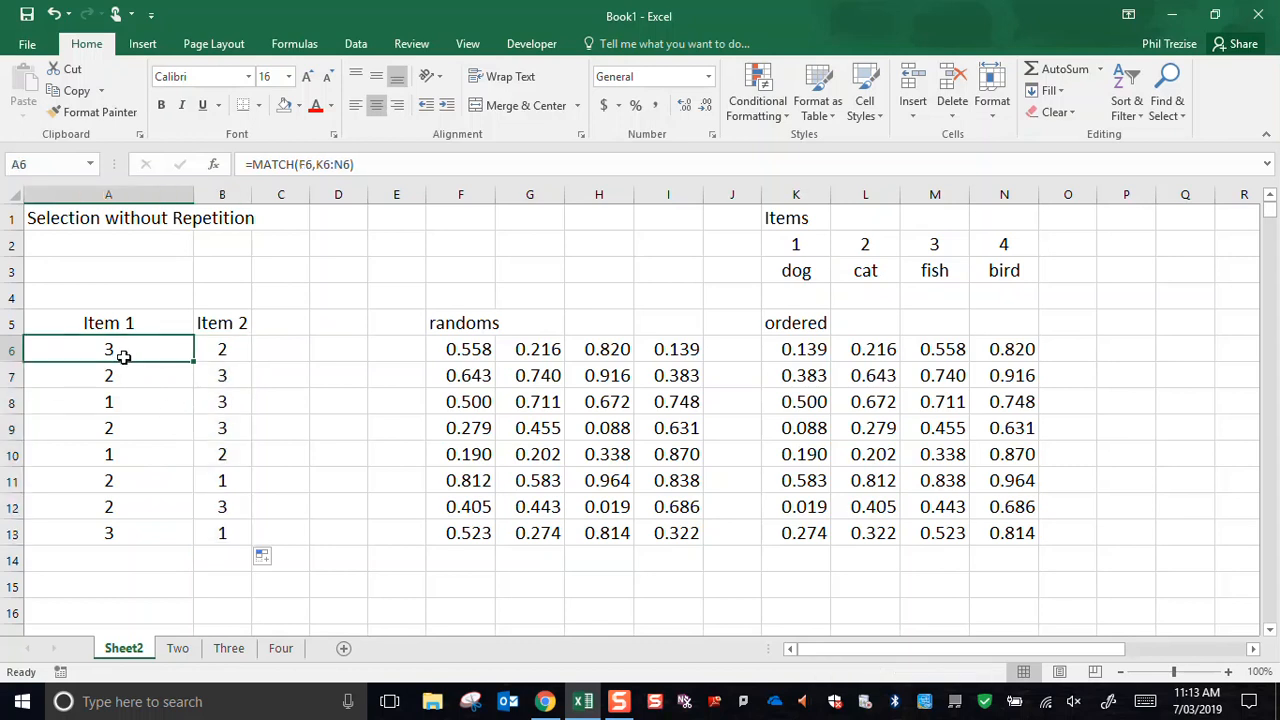
Step: Wrap the Item 1 formula in A6 in a lookup so it reads =HLOOKUP(MATCH(F6,K6:N6),$K$2:$N$3,2)
click(253, 165)
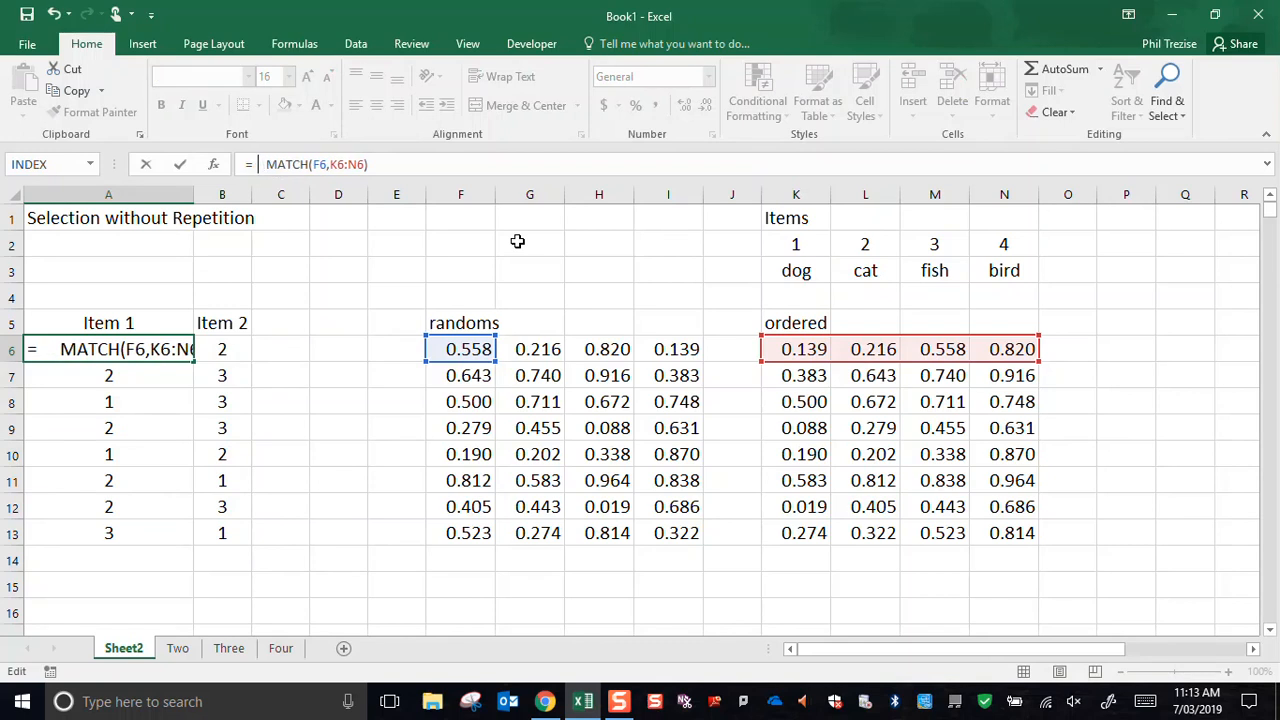
text(hlooku)
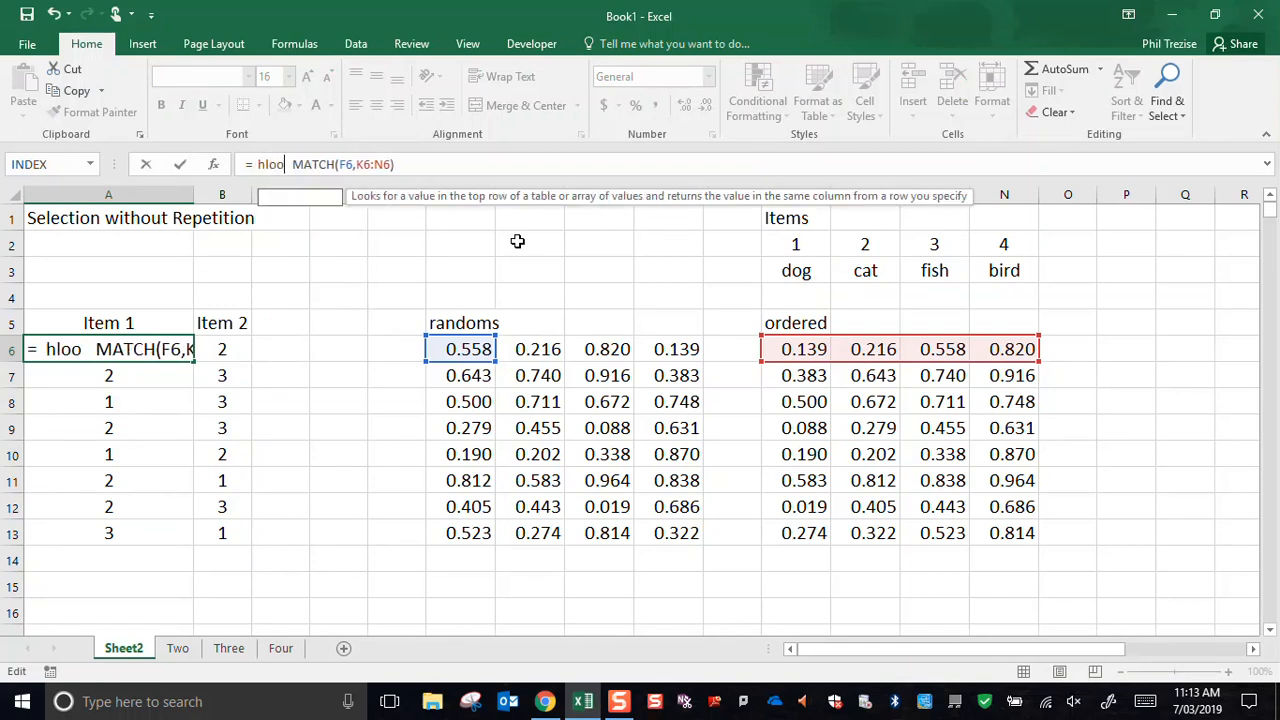
text(p()
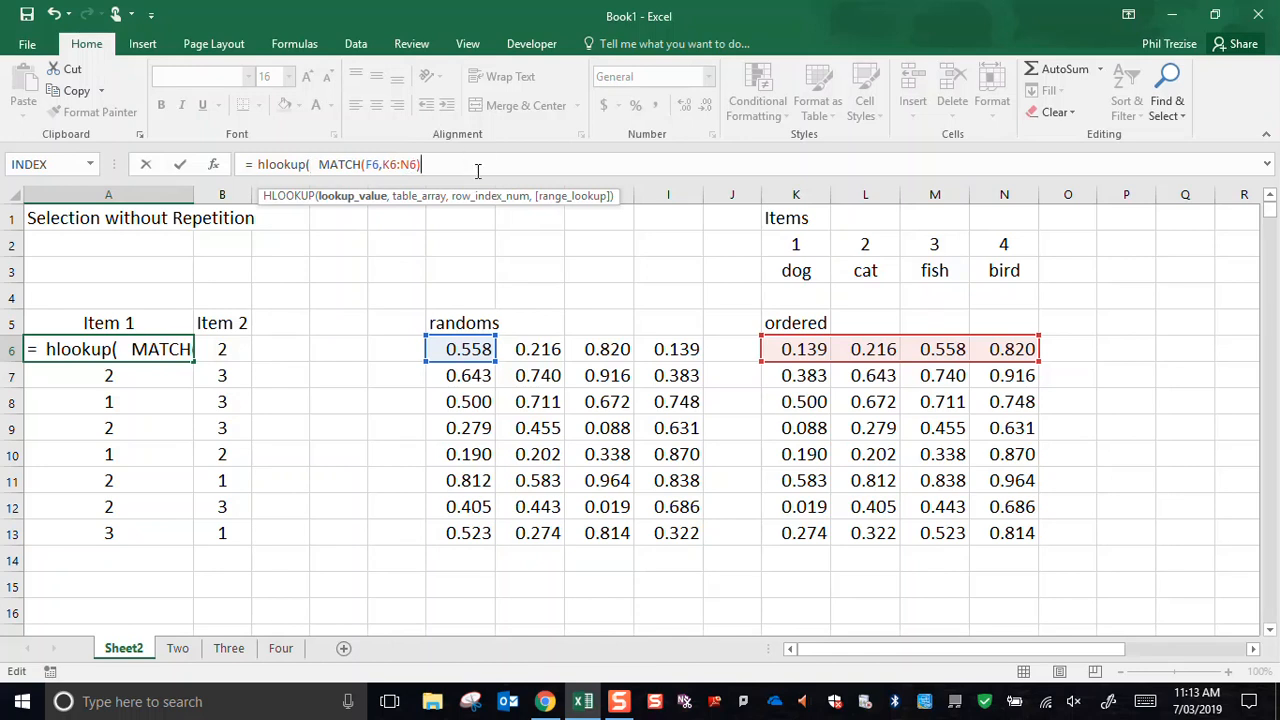
text(,)
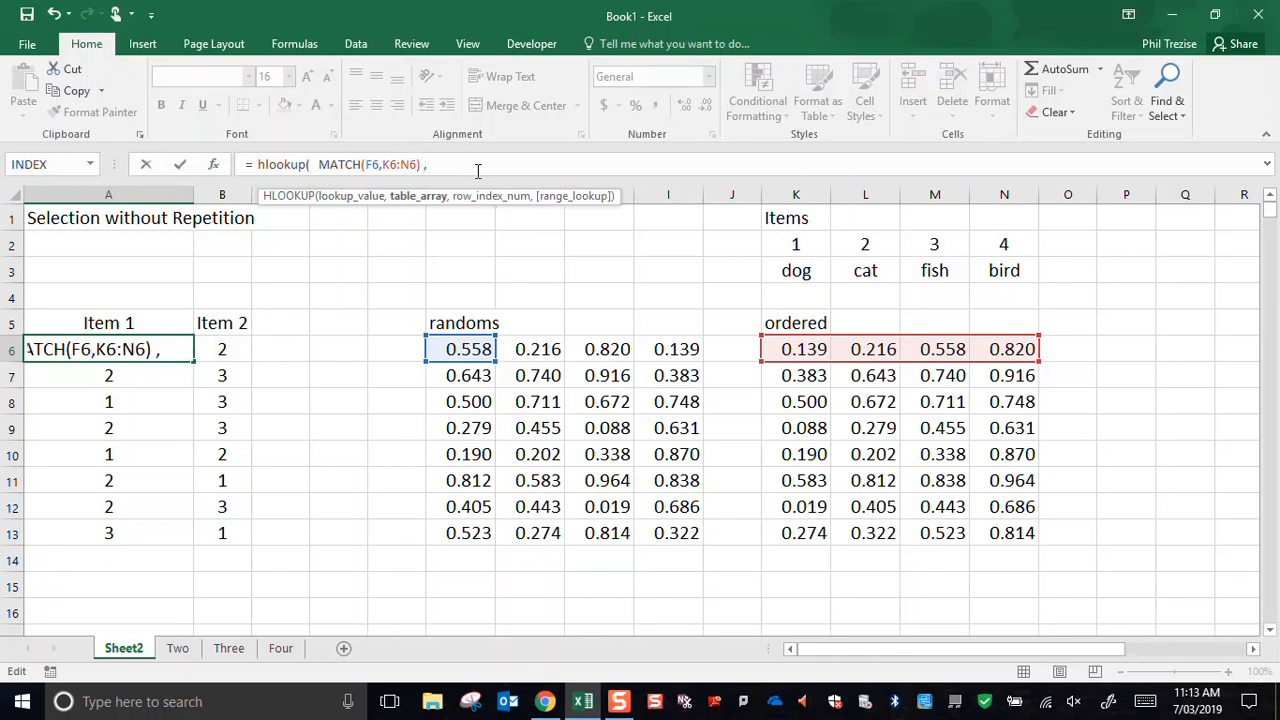
drag(798, 246, 997, 271)
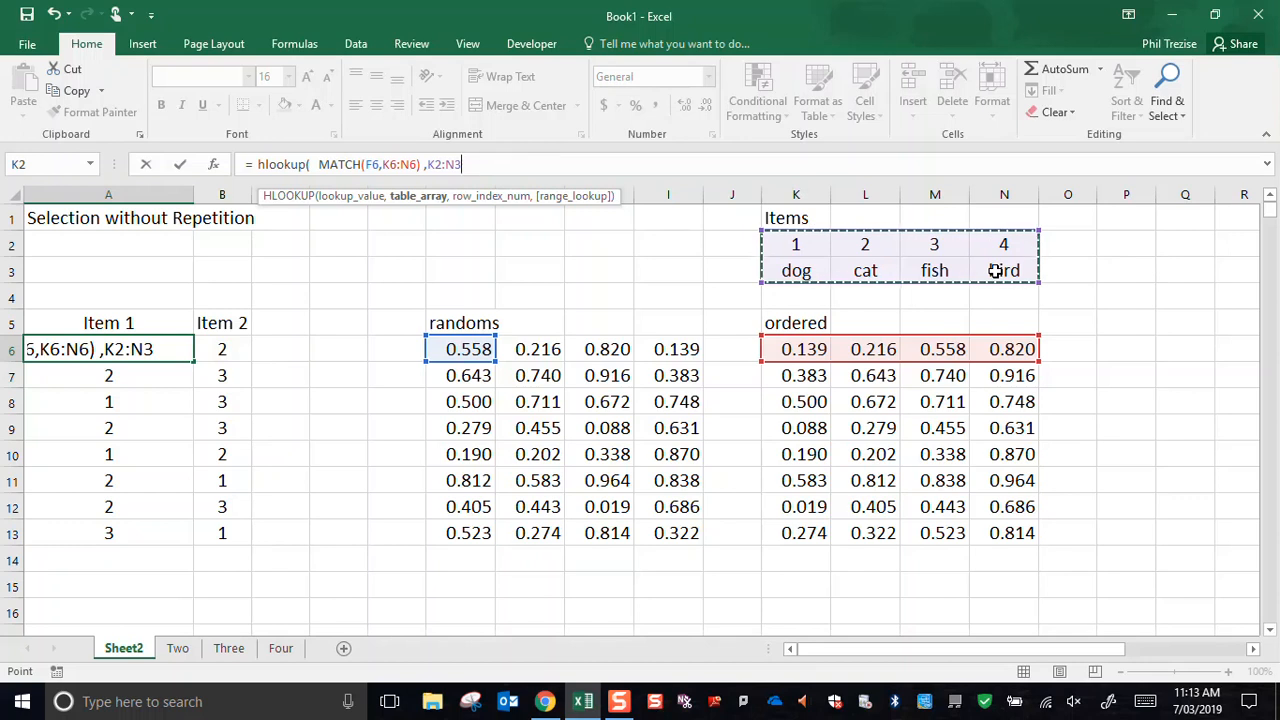
key(F4)
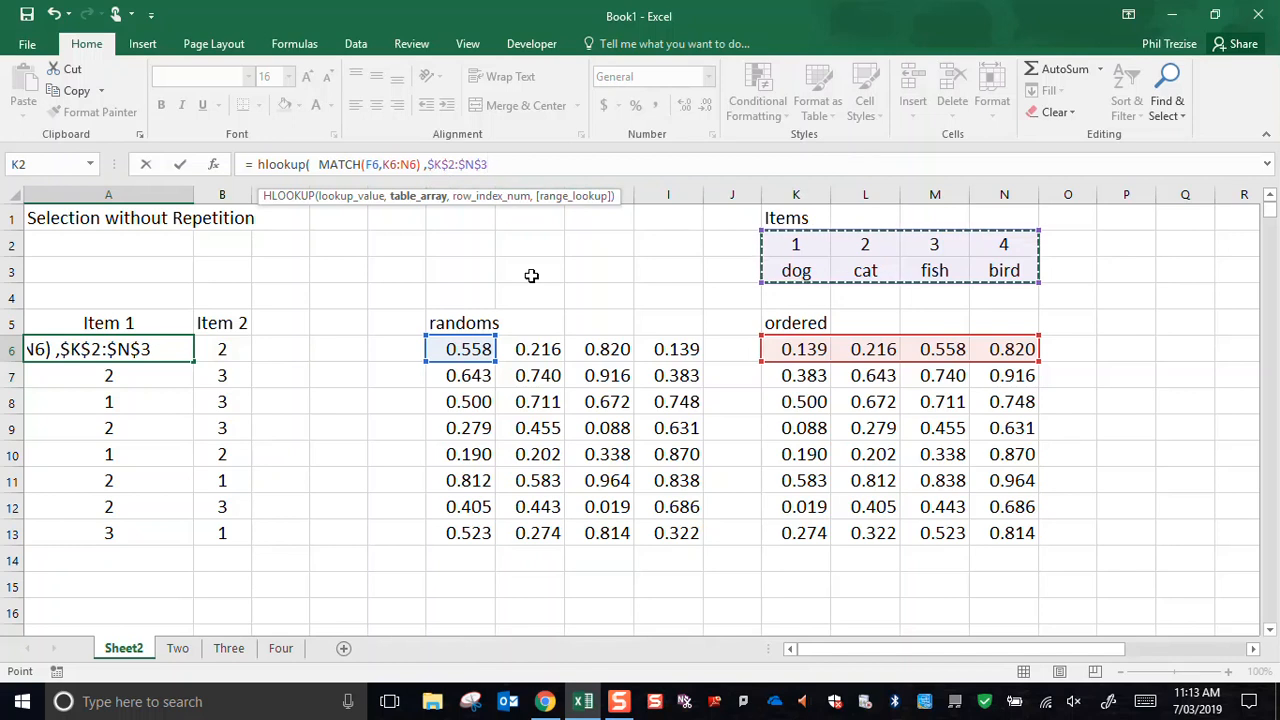
text(,2)
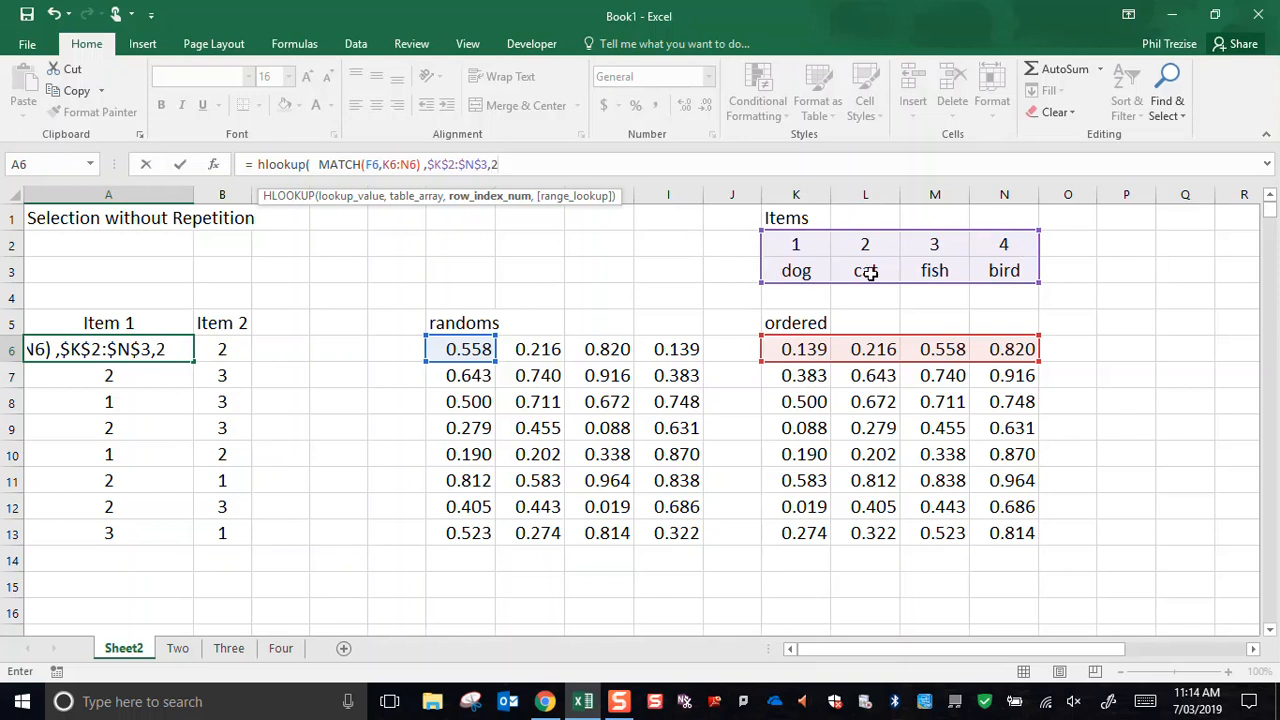
key(Return)
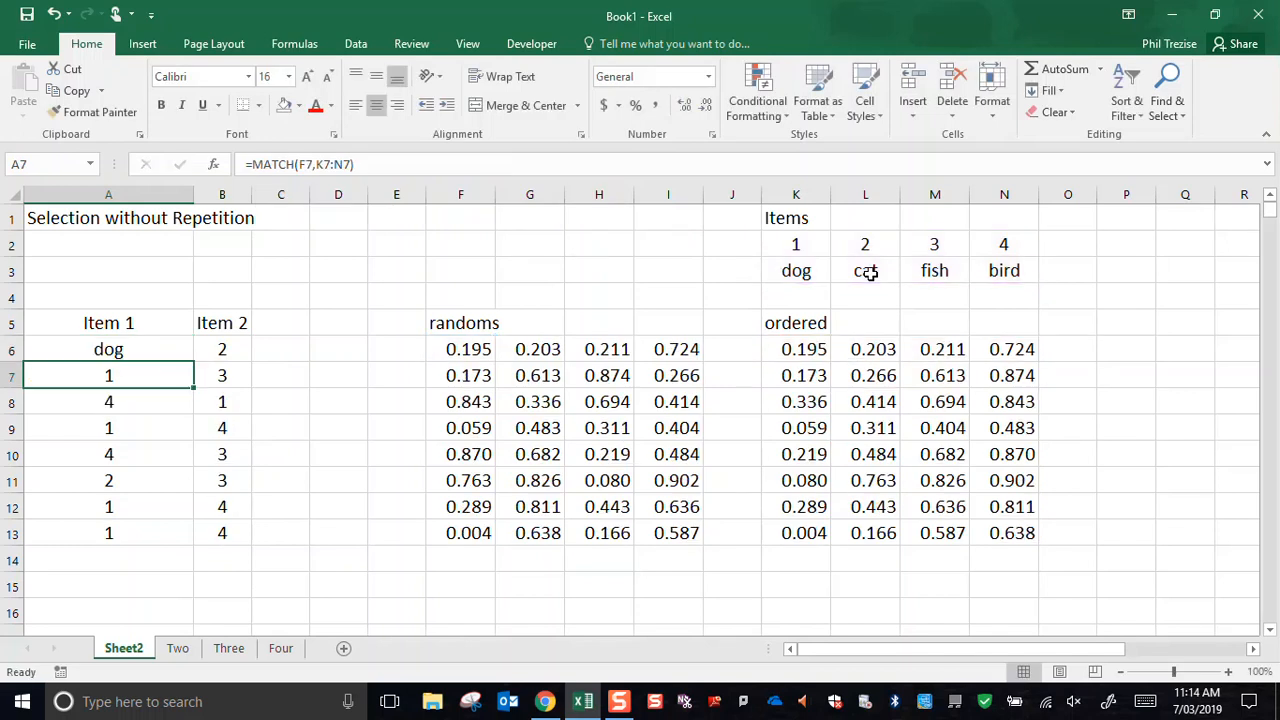
click(131, 347)
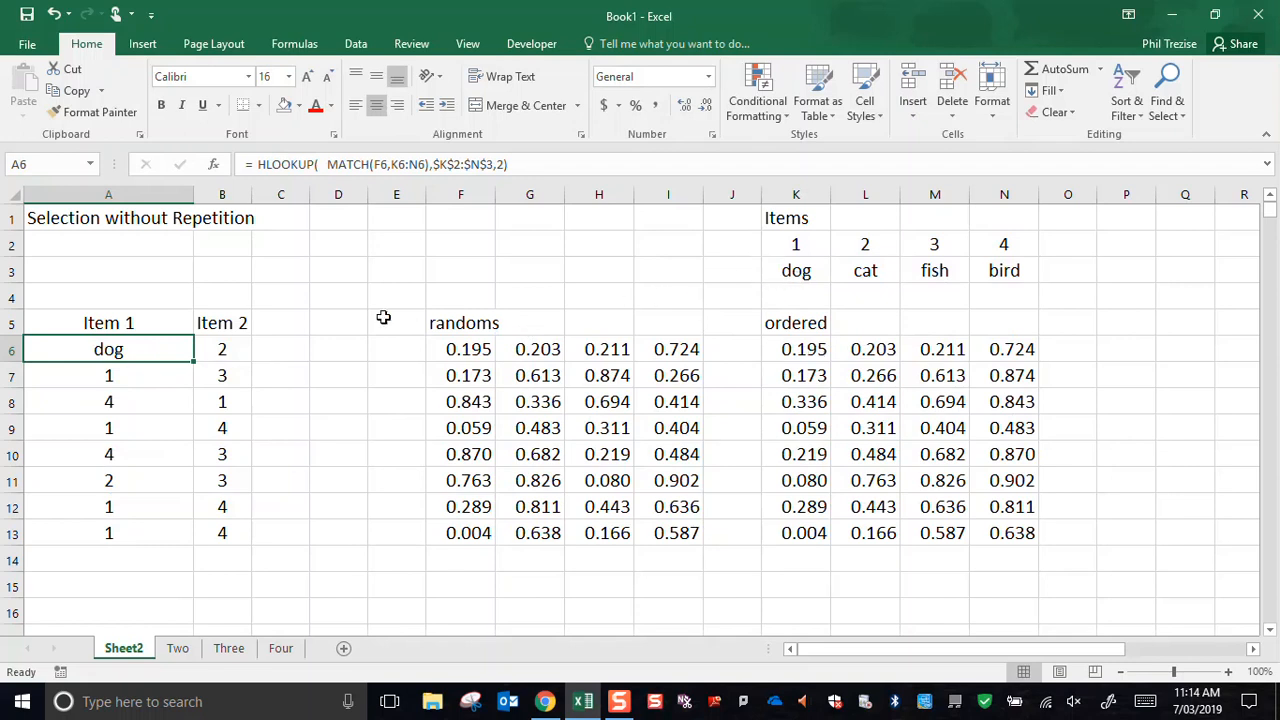
Step: Change the Item 2 formula in B6 to =HLOOKUP(MATCH(G6,K6:N6),$K$2:$N$3,2)
click(222, 349)
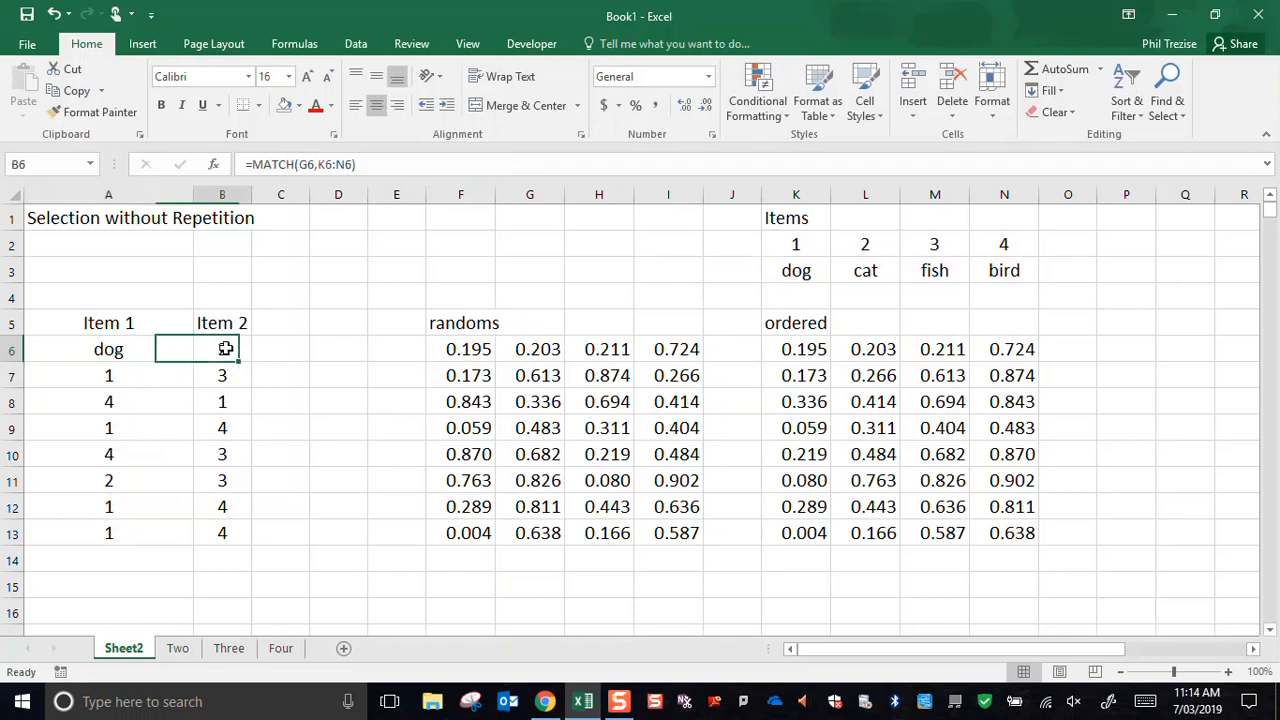
click(252, 166)
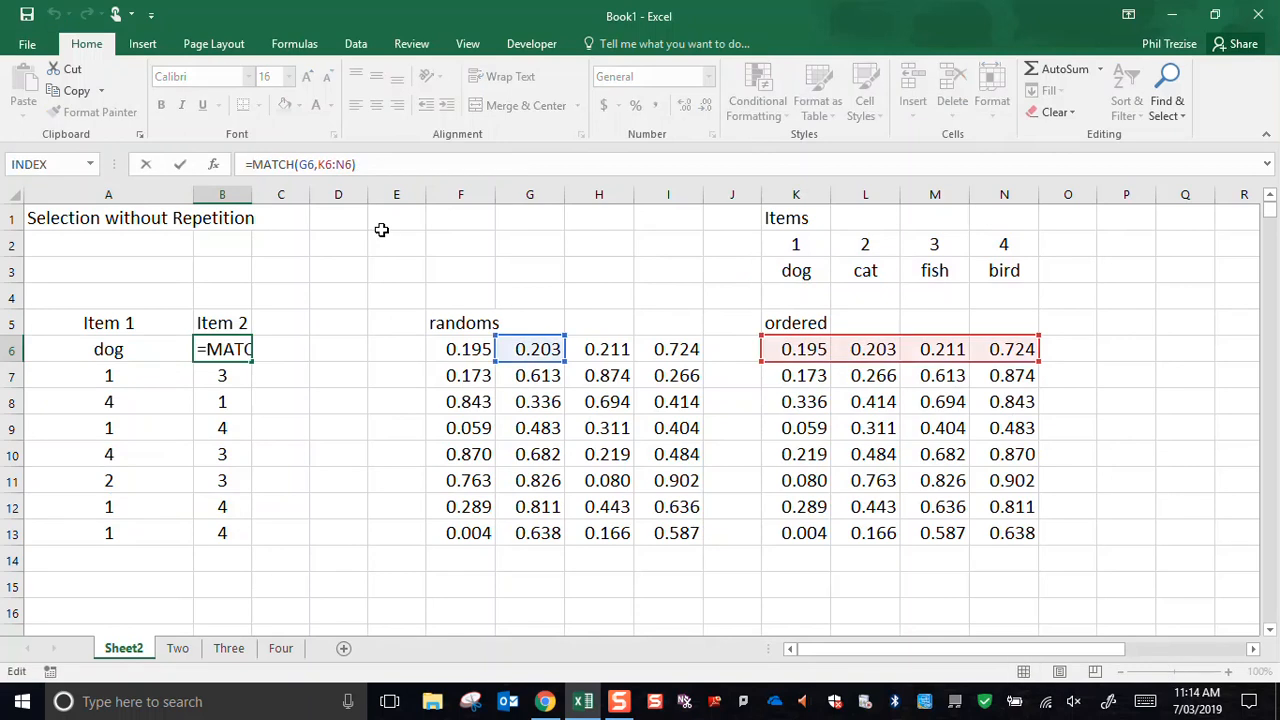
text(hlookup)
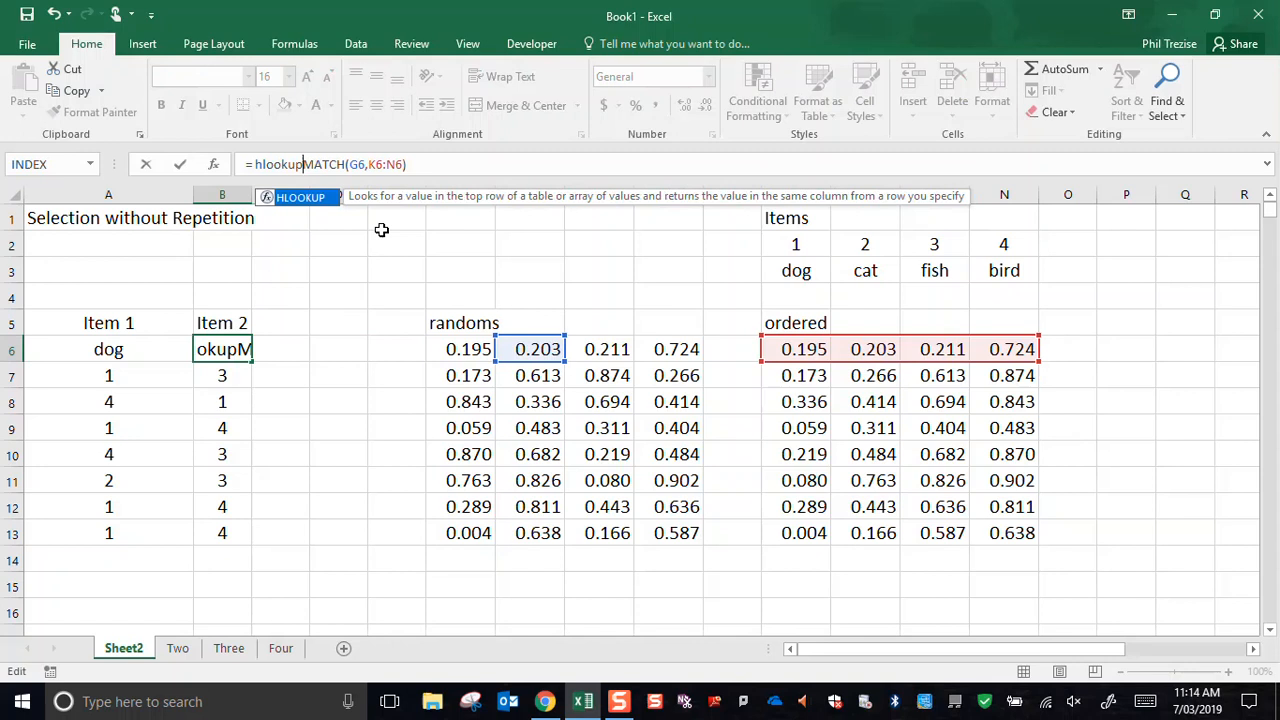
text(()
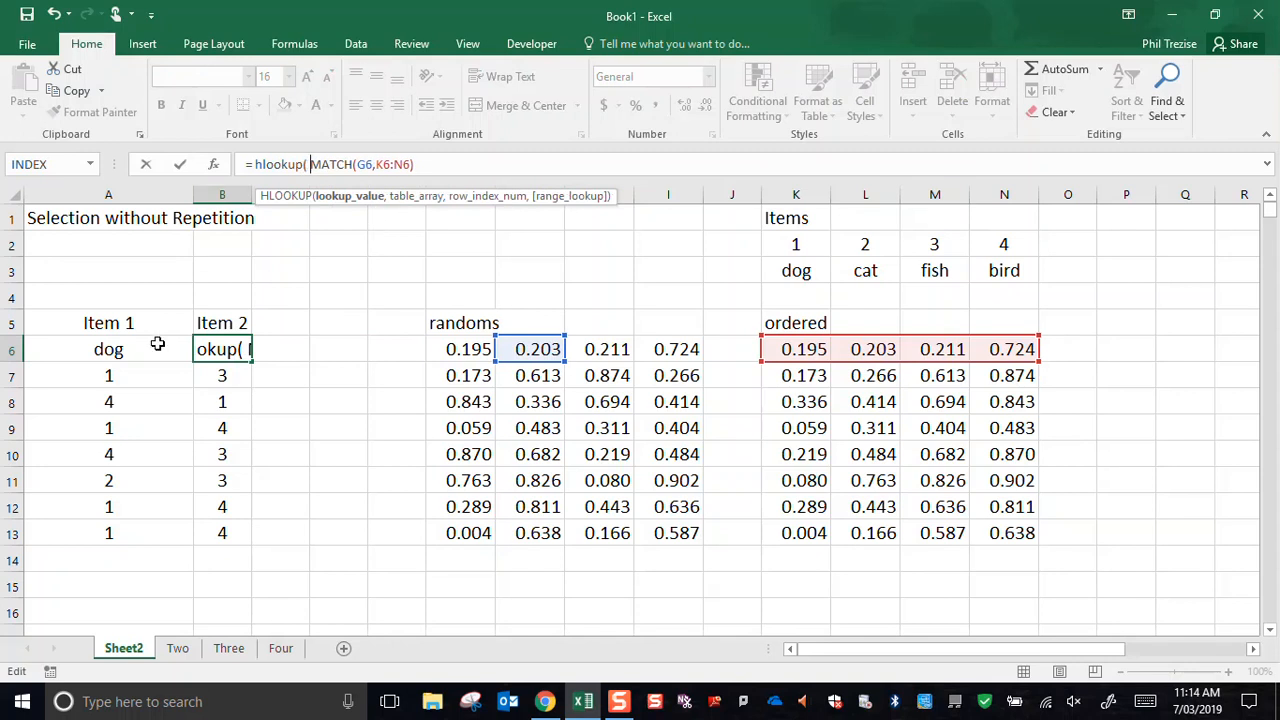
click(438, 164)
text(,)
drag(796, 249, 1007, 270)
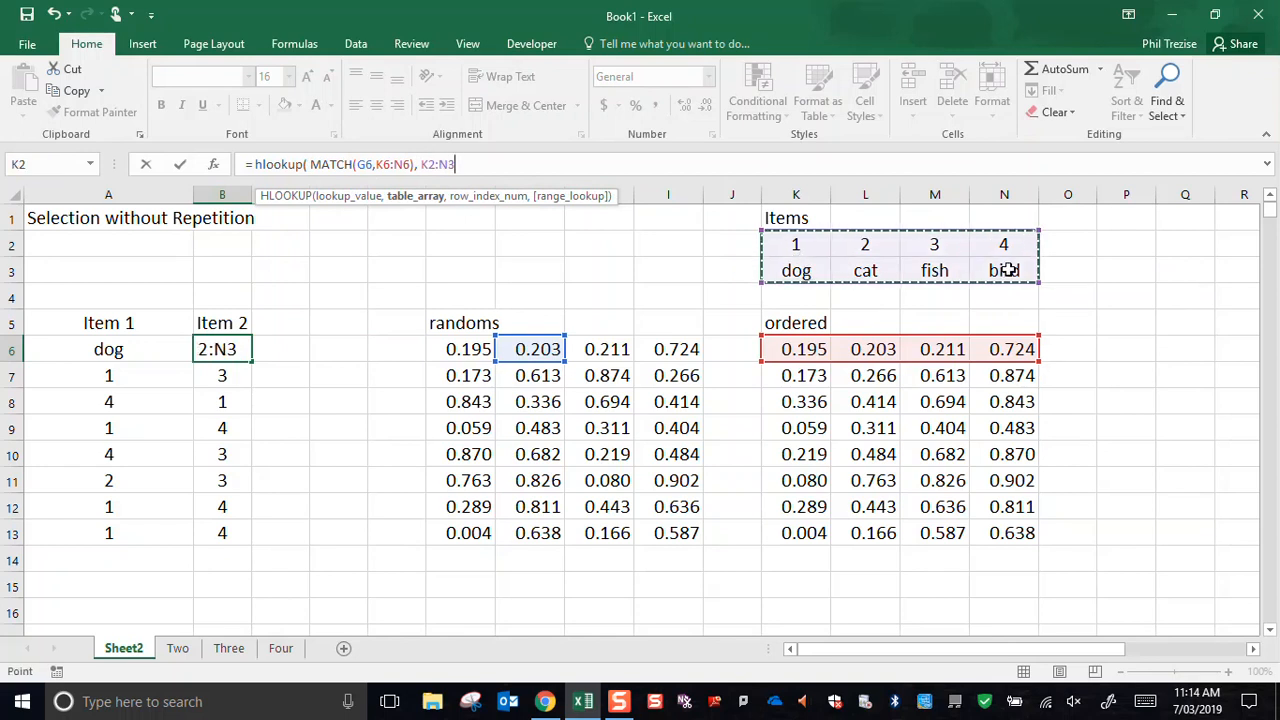
key(F4)
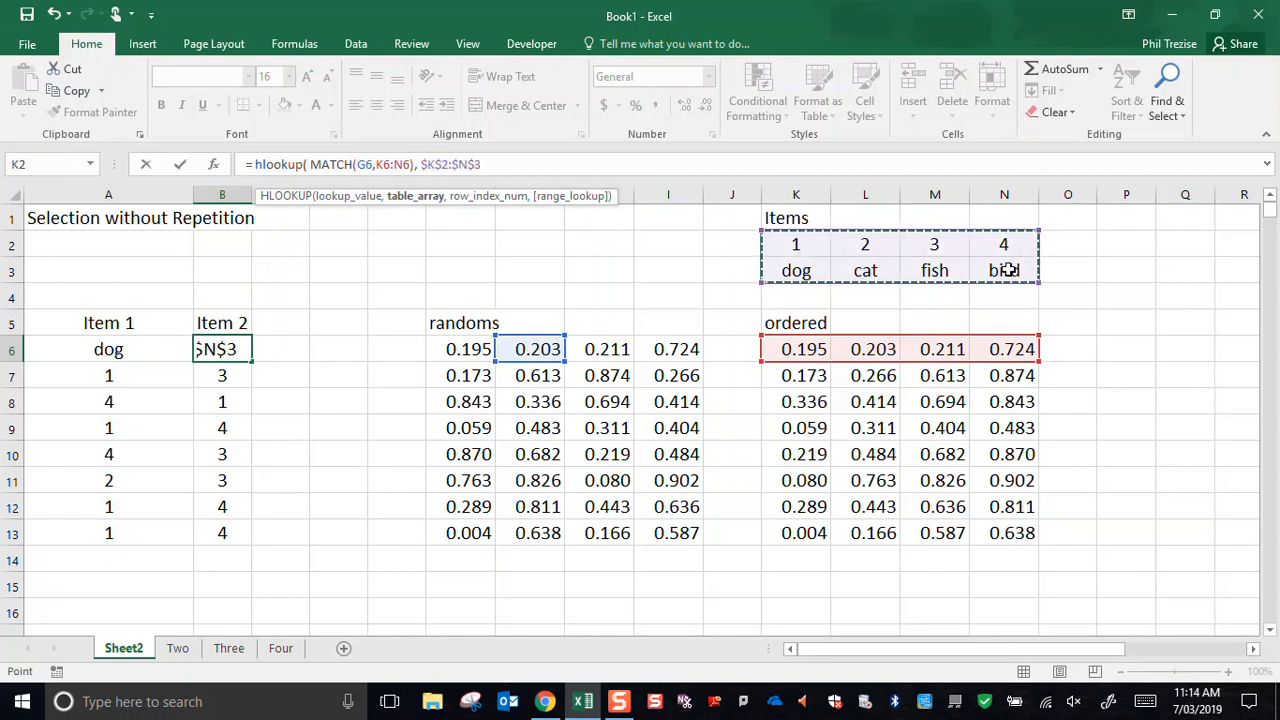
text(, 2)
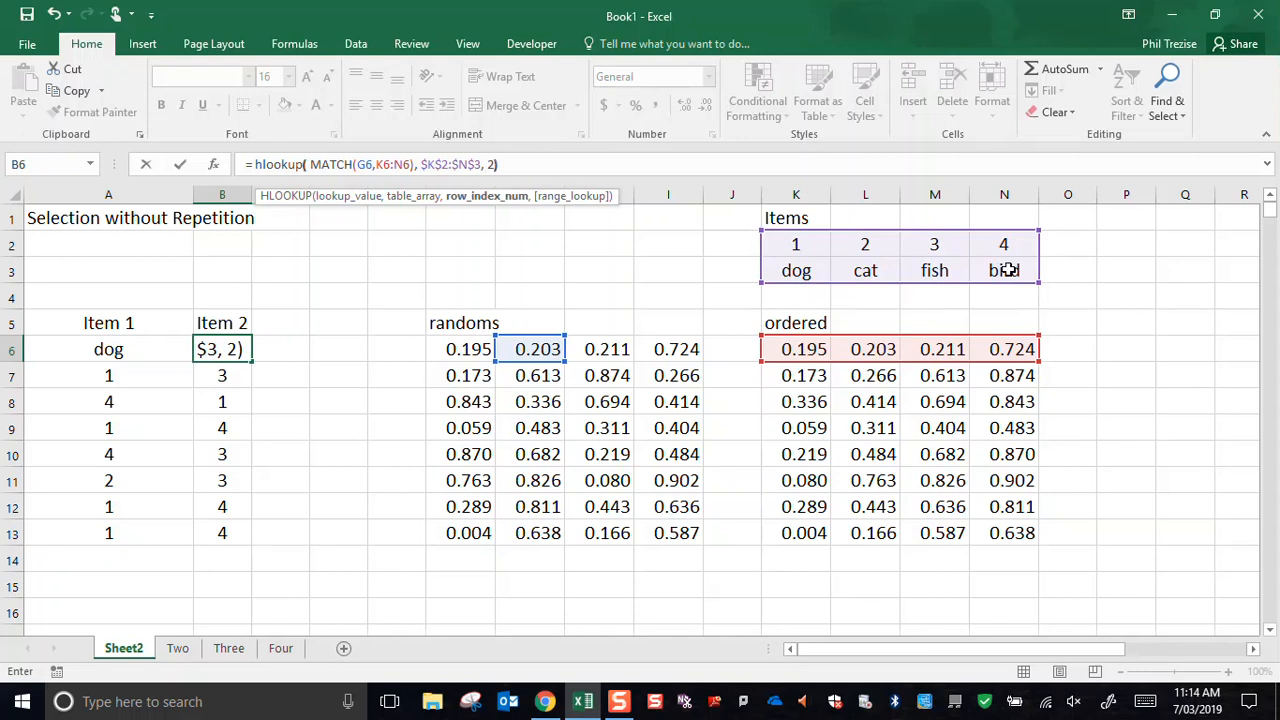
key(Return)
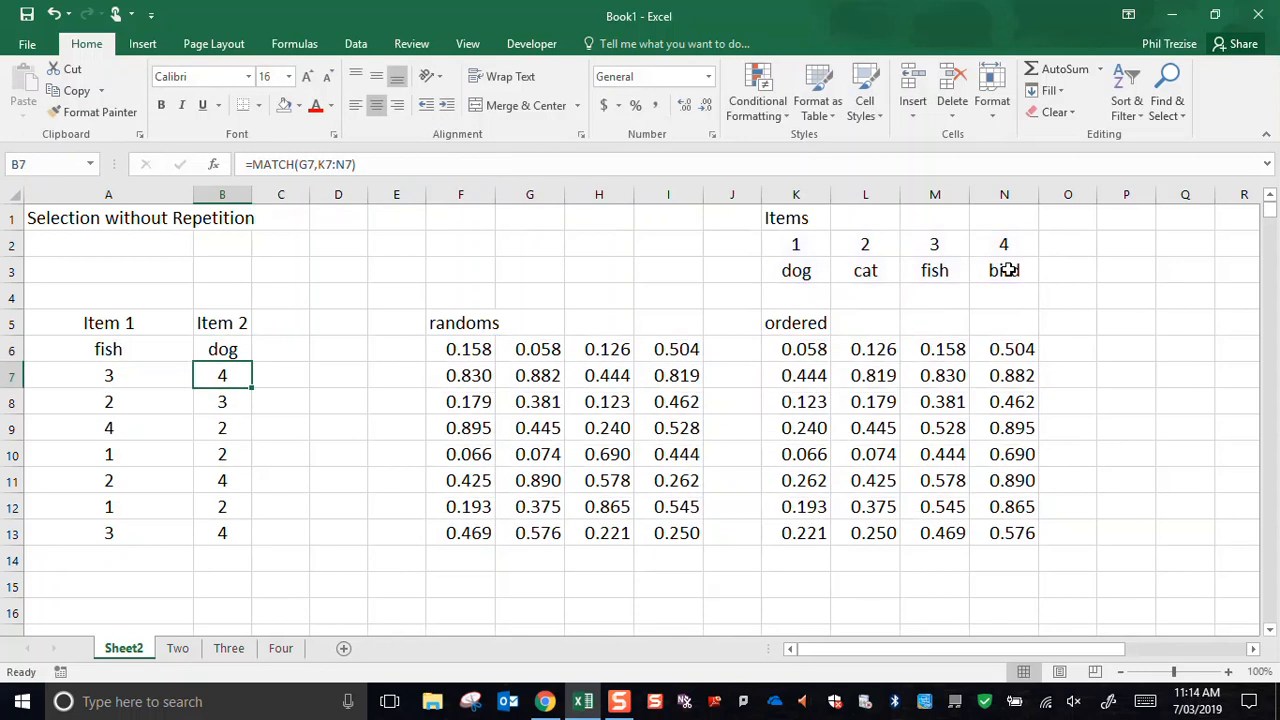
Step: Narrow column A and fill the lookup formulas from A6:B6 down to row 13
click(120, 348)
drag(186, 346, 197, 346)
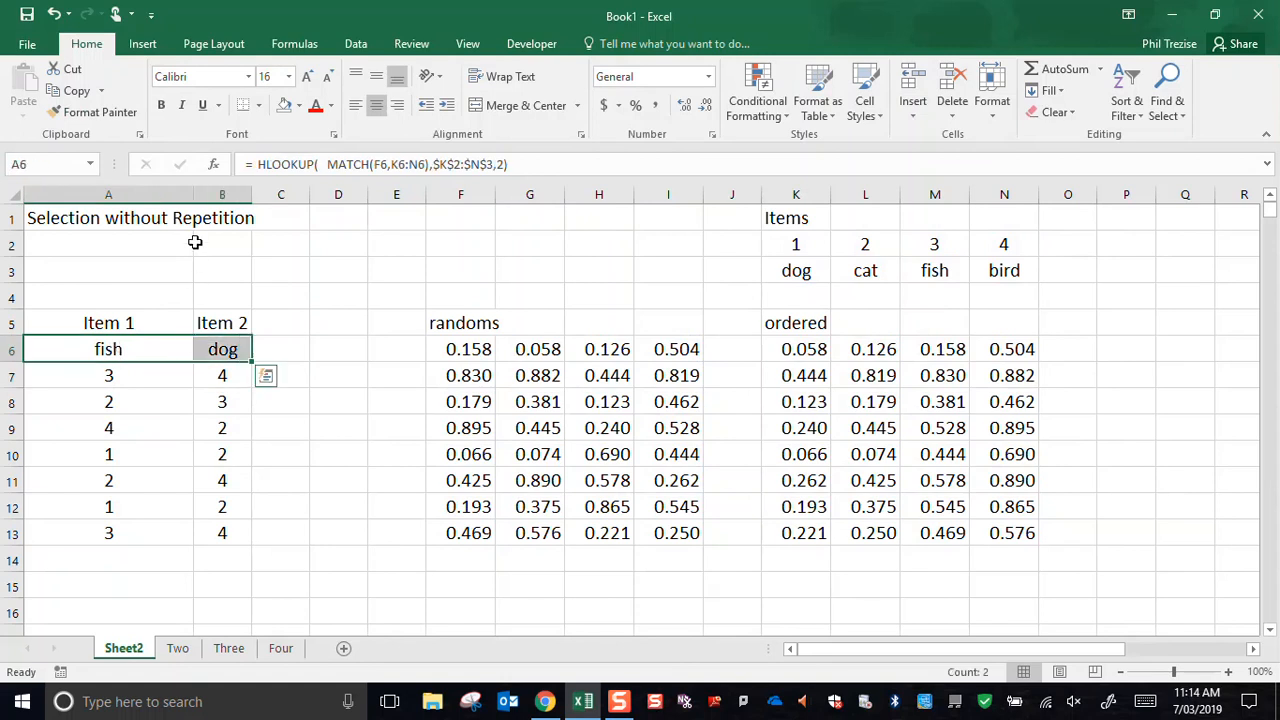
drag(192, 196, 128, 190)
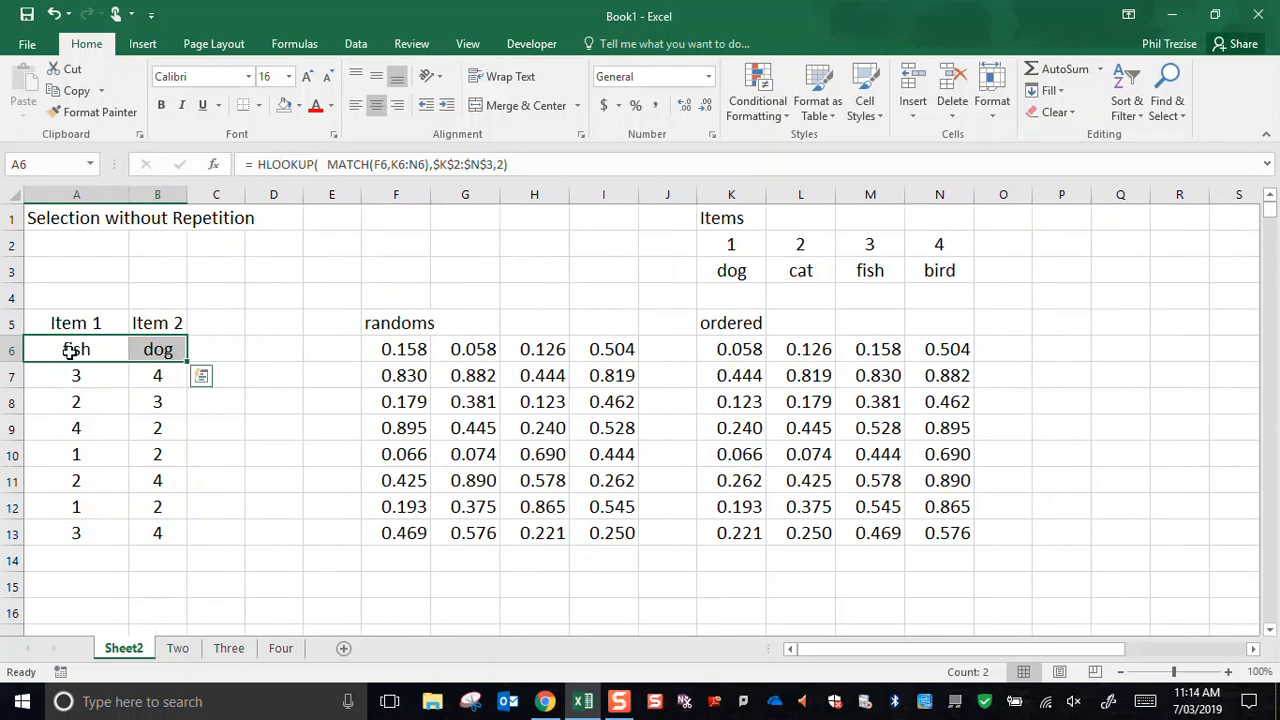
drag(186, 362, 178, 548)
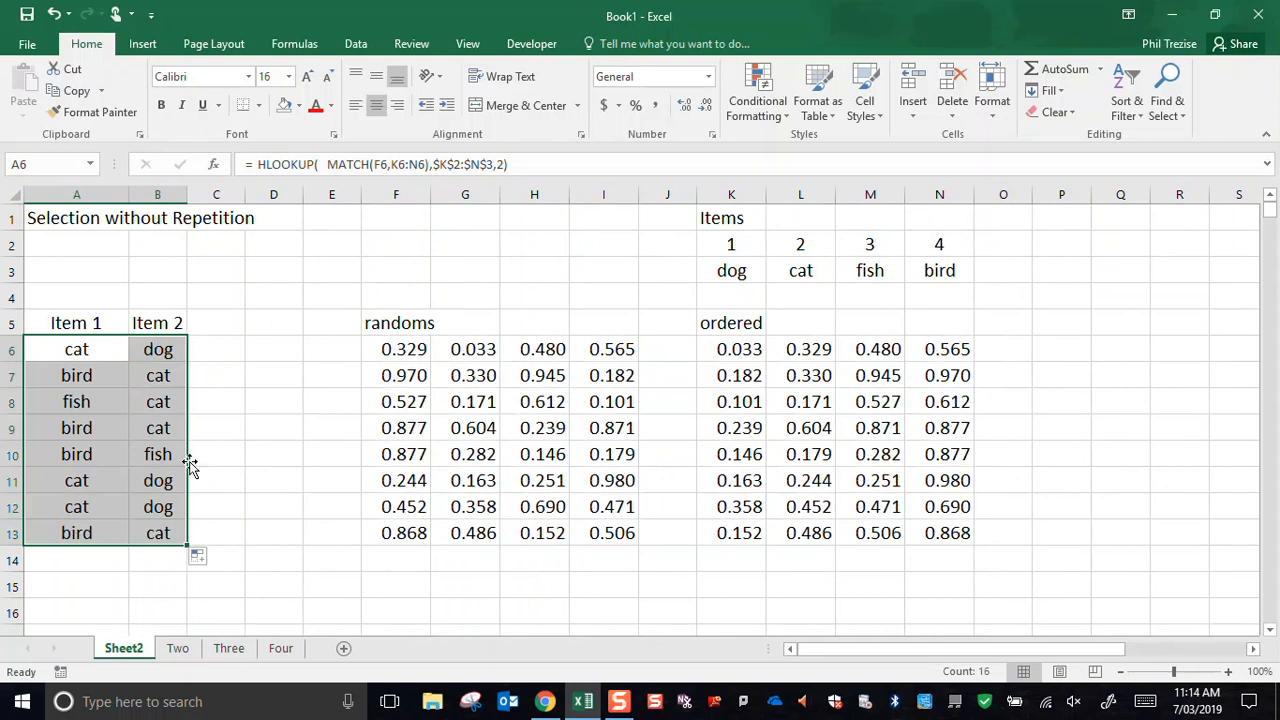